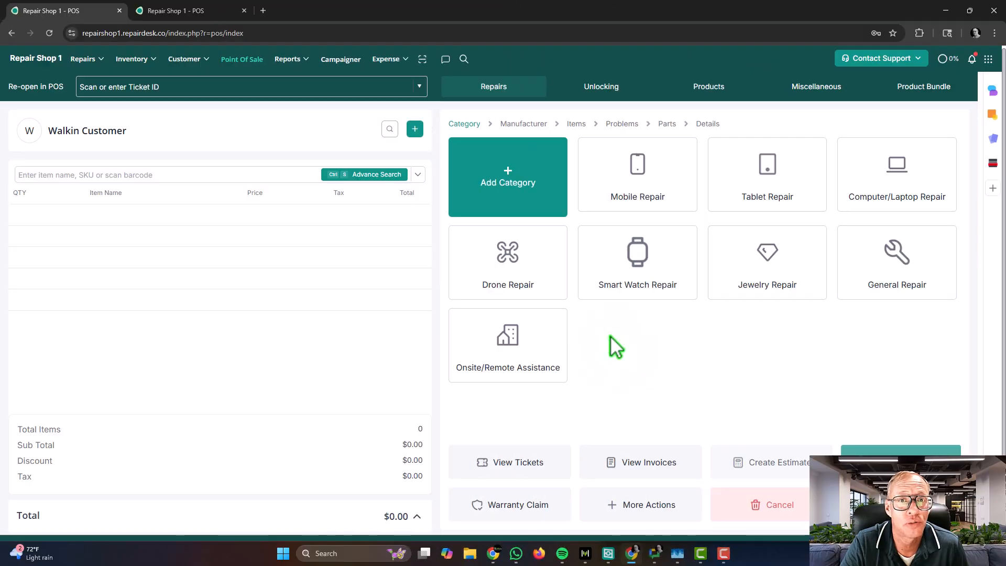
Step: Bring up the Customer dropdown in the top navigation of the Point of Sale screen
mouse_move(184, 64)
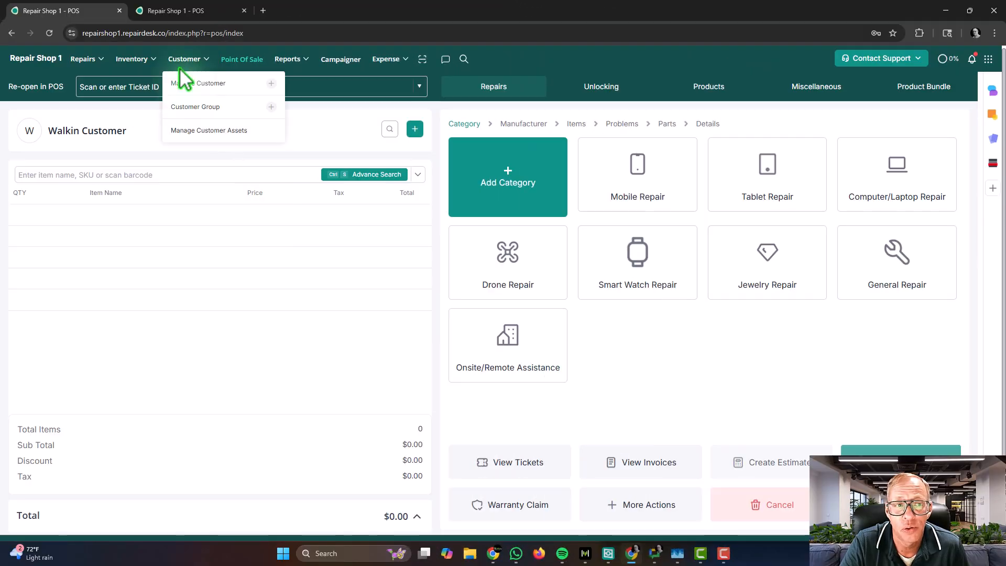
Step: Go to Manage Customer Assets and reveal its search filter panel
click(205, 134)
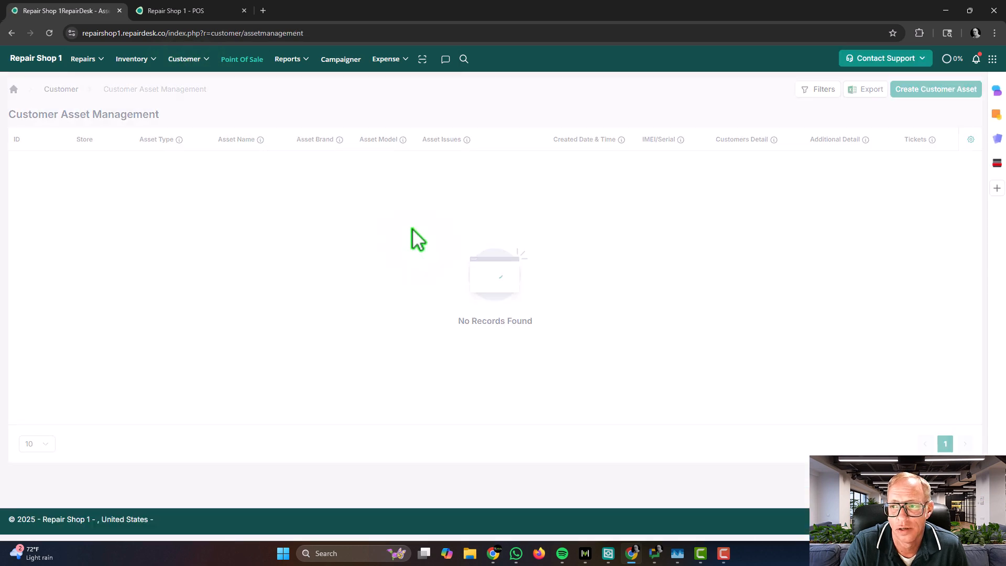
click(820, 90)
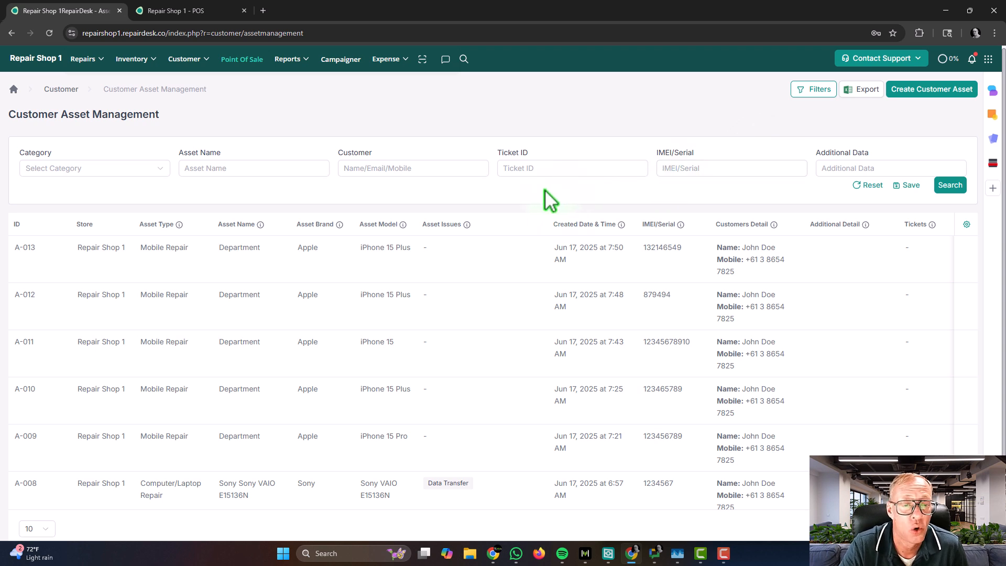
Step: Filter assets by IMEI/Serial 123456 (A-004 to A-008), then clear the serial filter
click(662, 169)
text(123456)
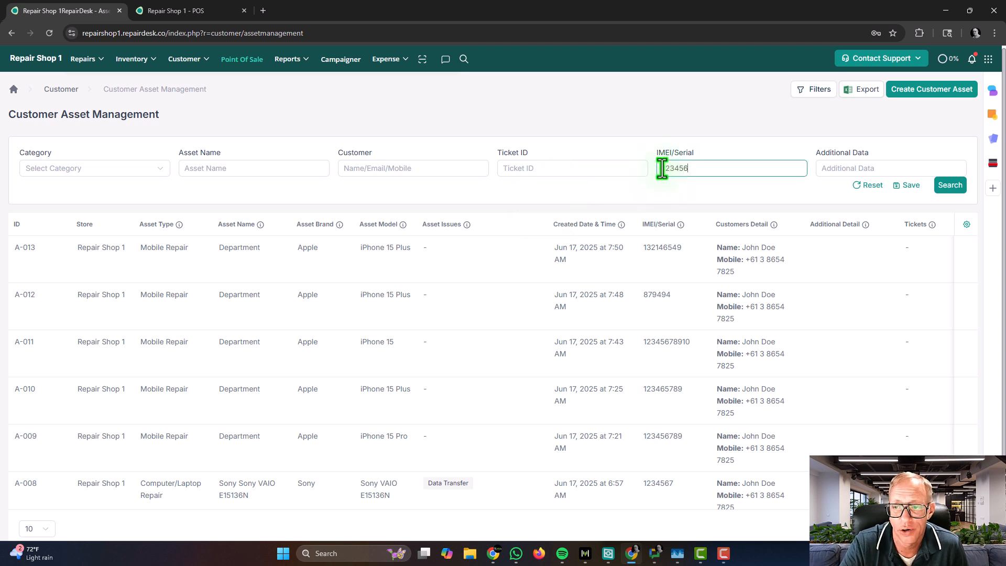
click(950, 185)
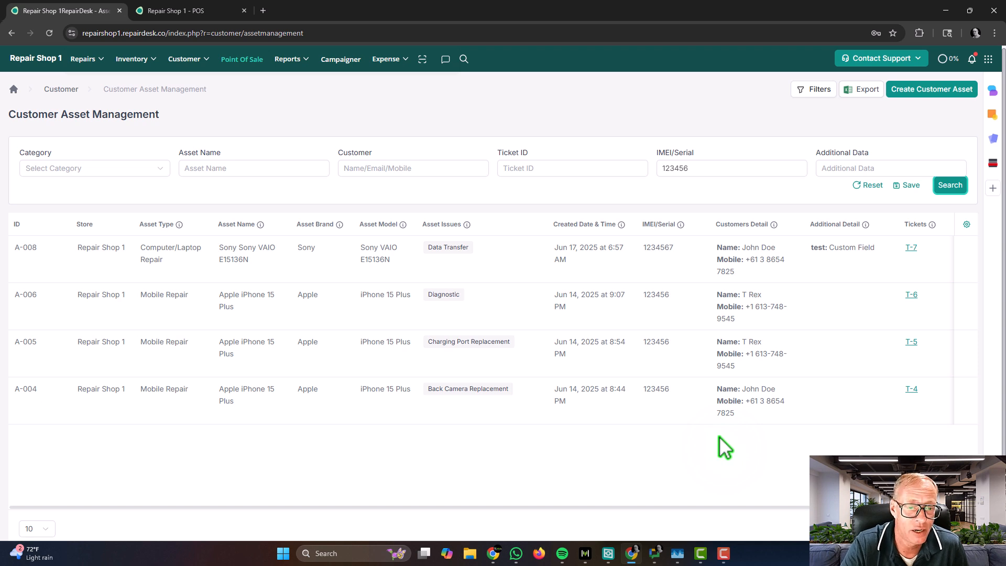
double_click(705, 168)
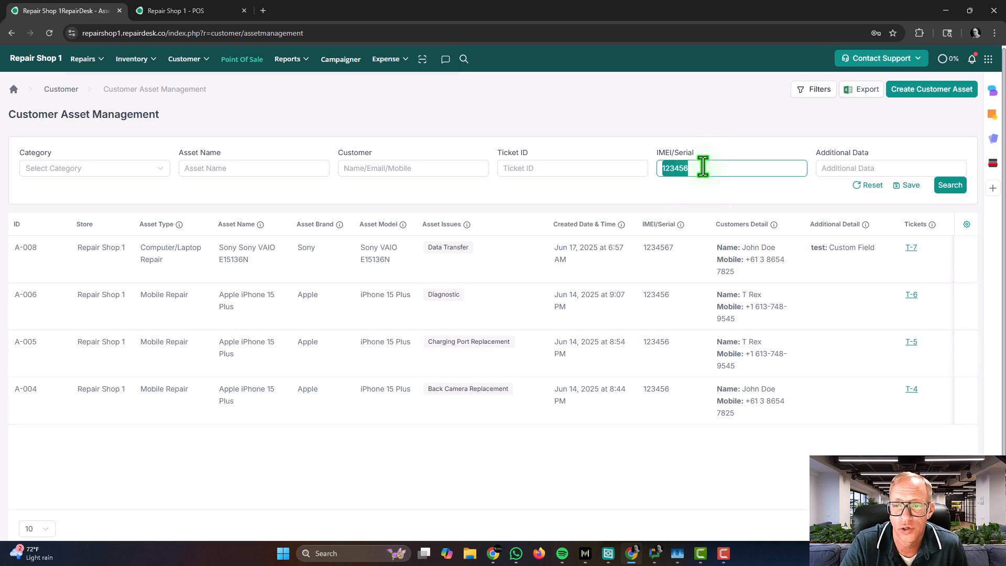
key(BackSpace)
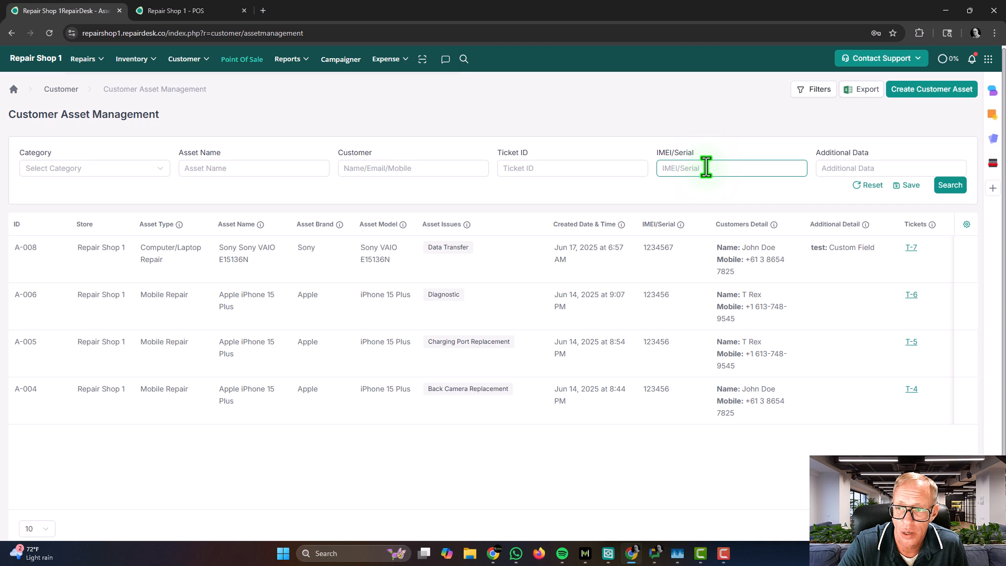
click(838, 167)
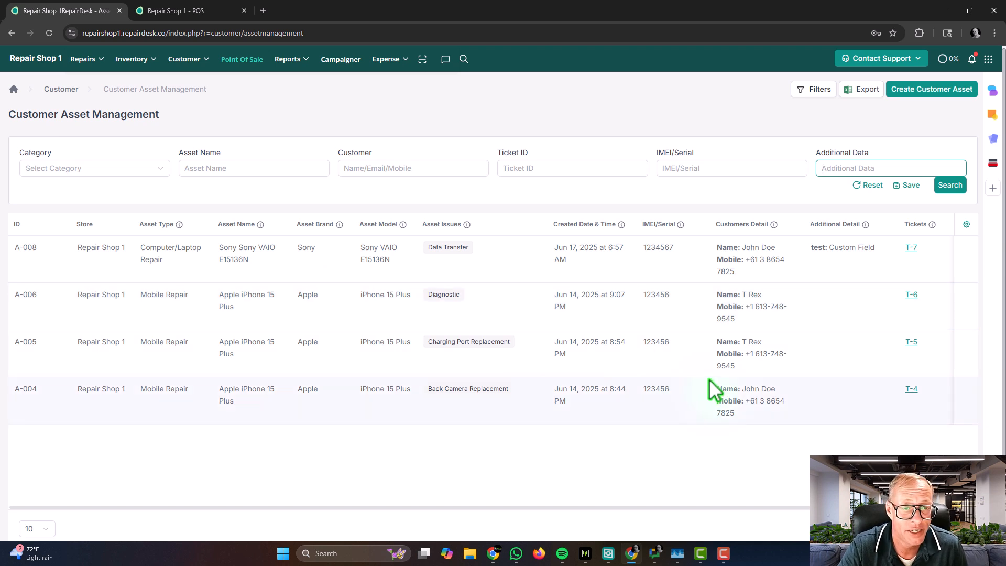
Step: Review the Computer/Laptop Repair custom fields on the POS screen, then return to the asset list
click(191, 10)
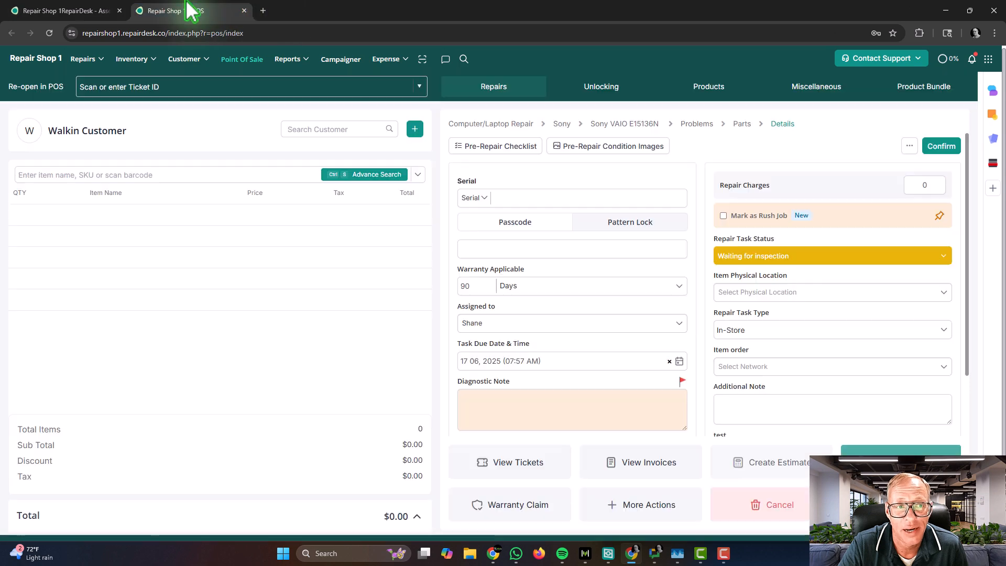
click(910, 146)
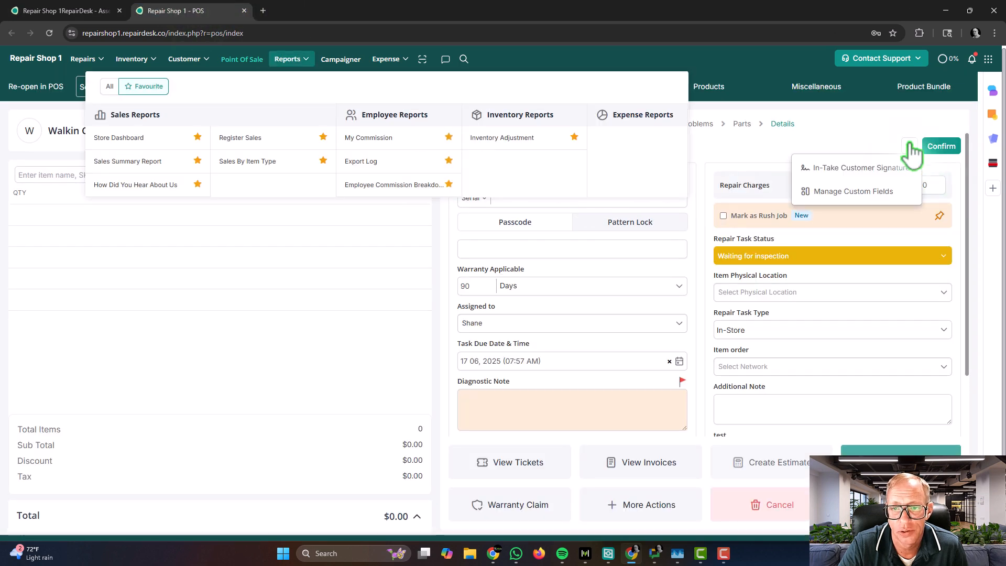
click(894, 193)
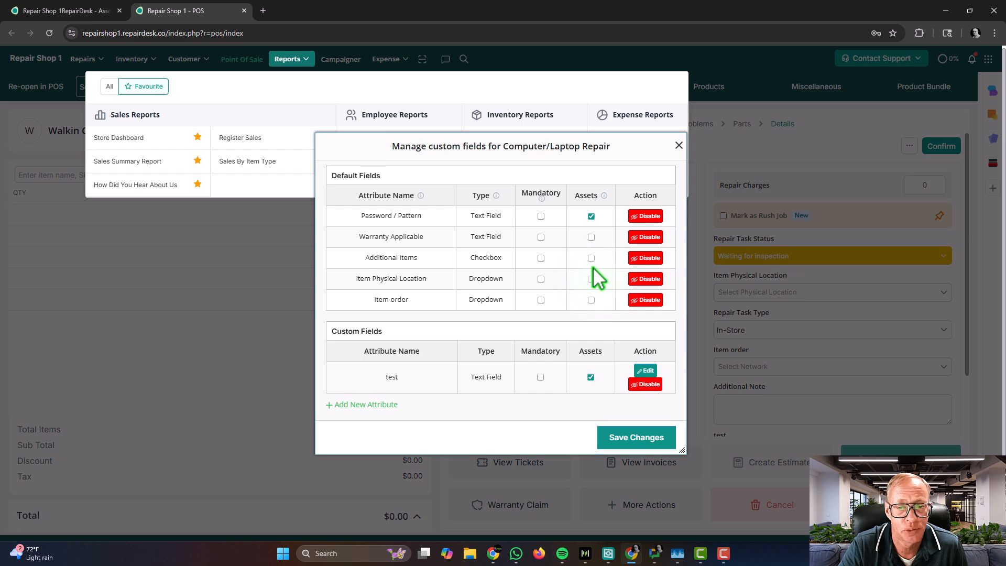
click(678, 147)
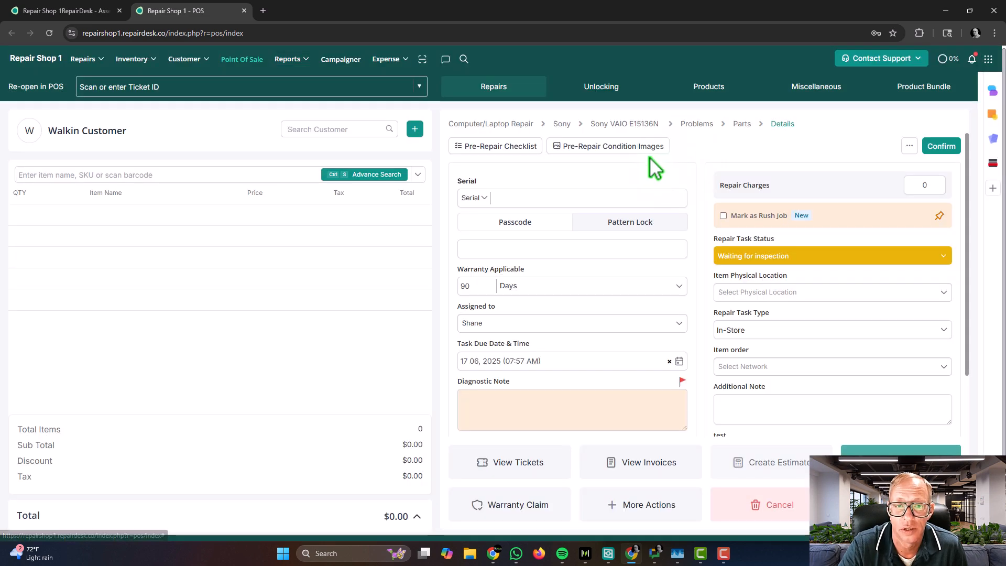
click(60, 11)
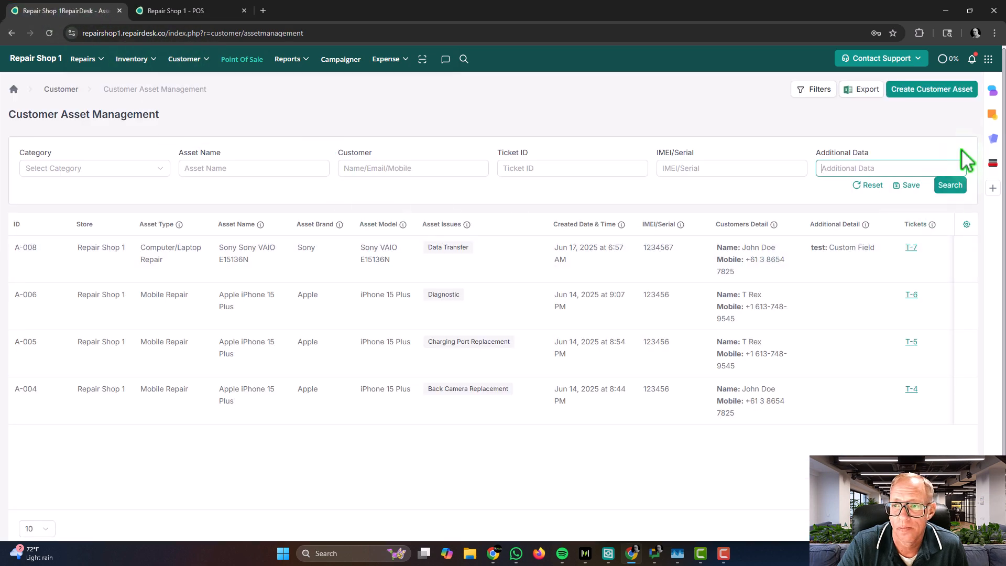
Step: Start a new customer asset for the searched customer, naming it 'Department'
click(936, 97)
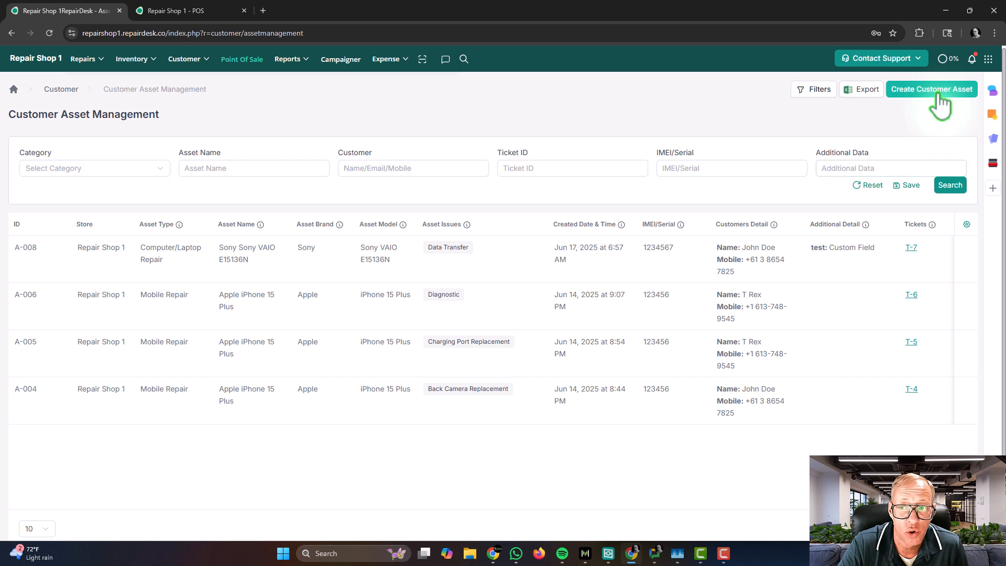
click(403, 175)
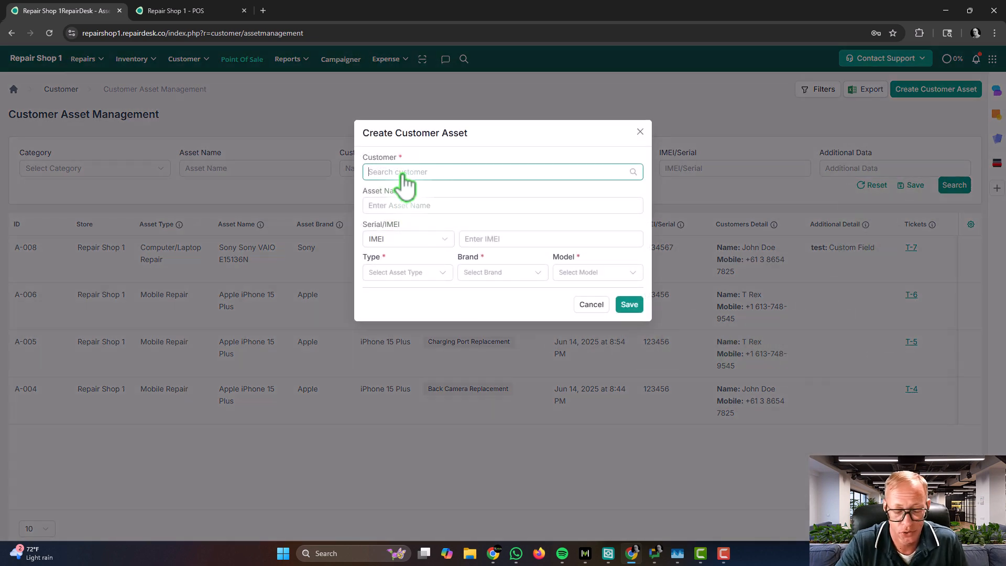
text(John)
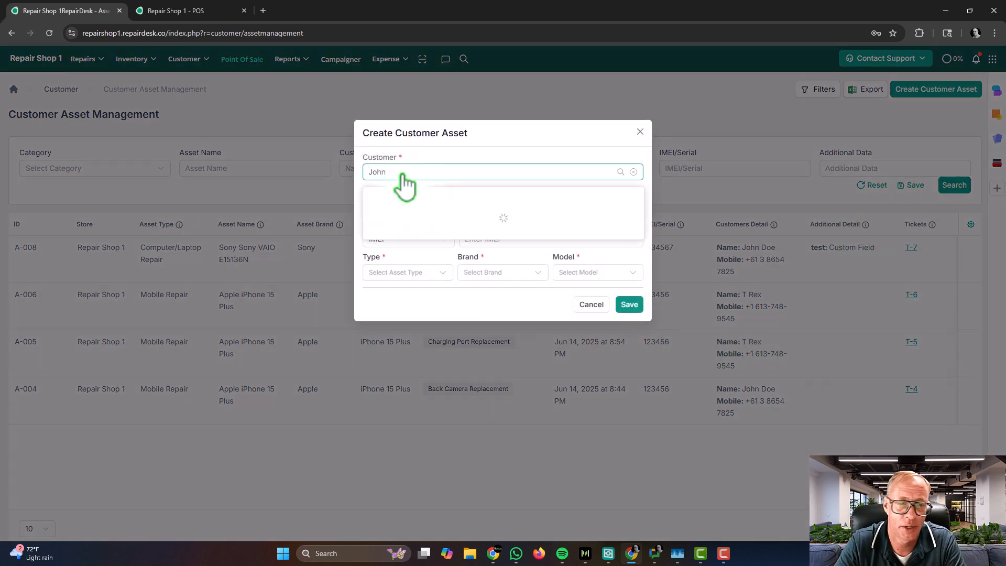
click(394, 226)
click(409, 241)
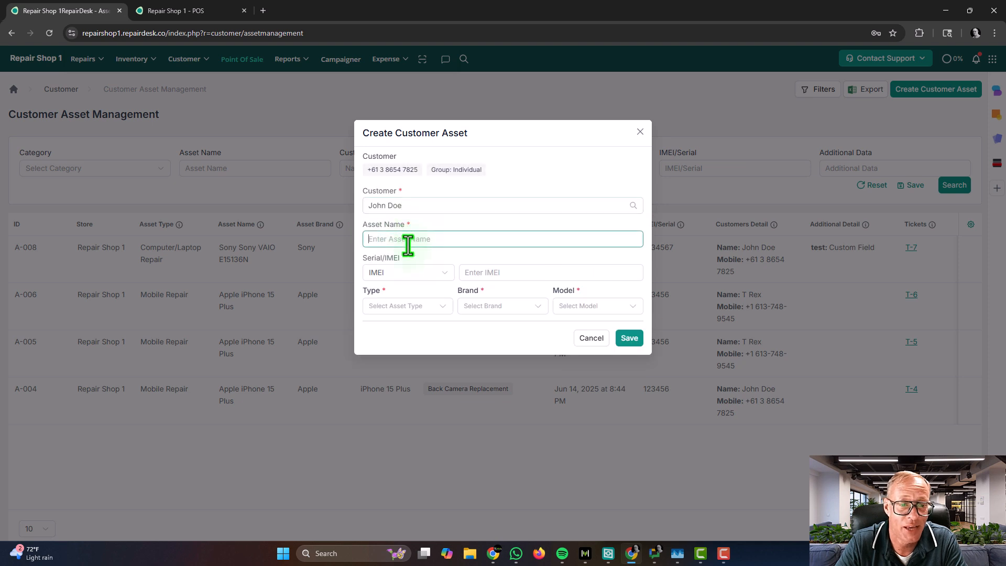
text(Departme)
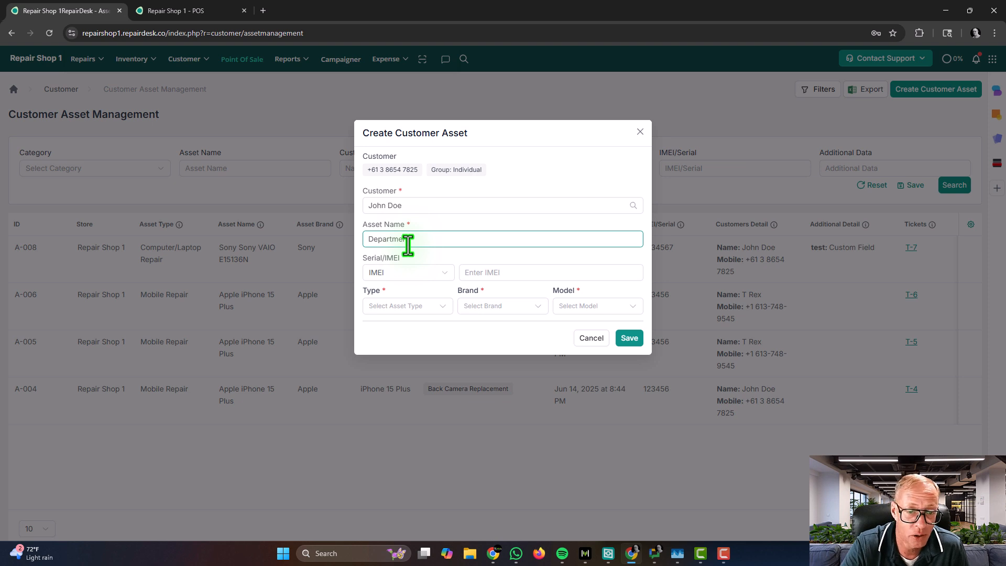
text(nt)
Step: Give it serial 54654644, type Mobile Repair, Apple iPhone 15 Plus, and save the asset
click(427, 277)
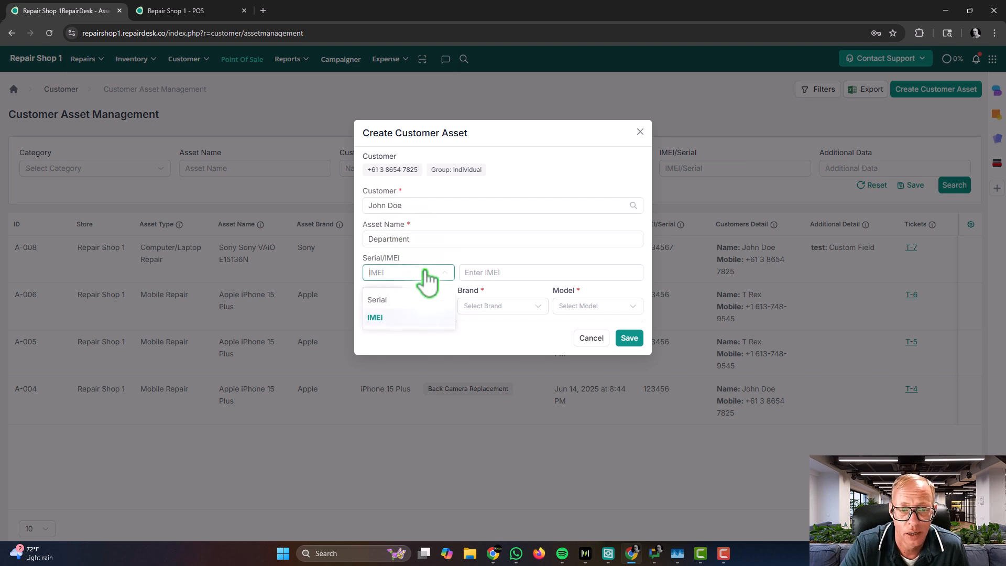
click(439, 300)
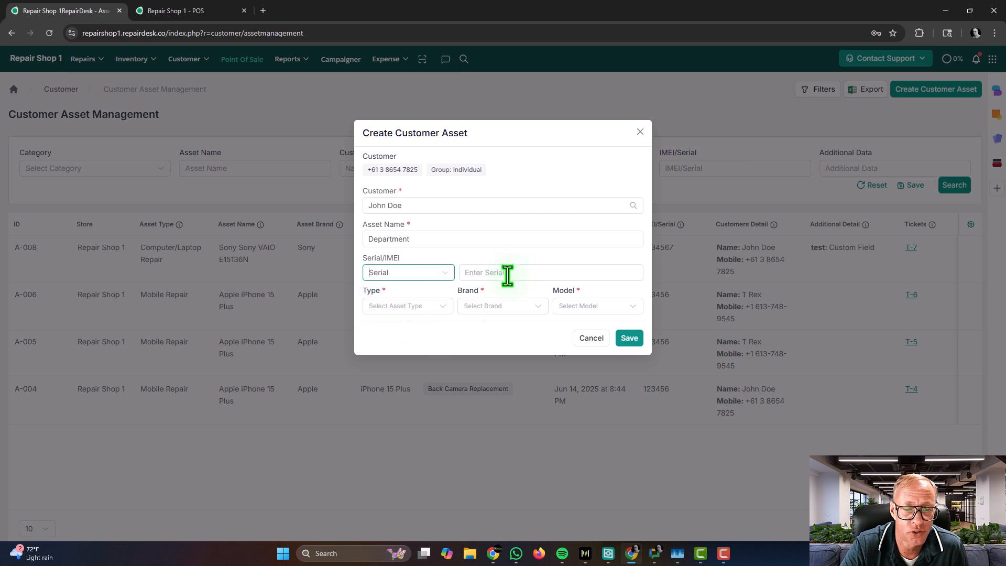
click(505, 273)
text(54654644)
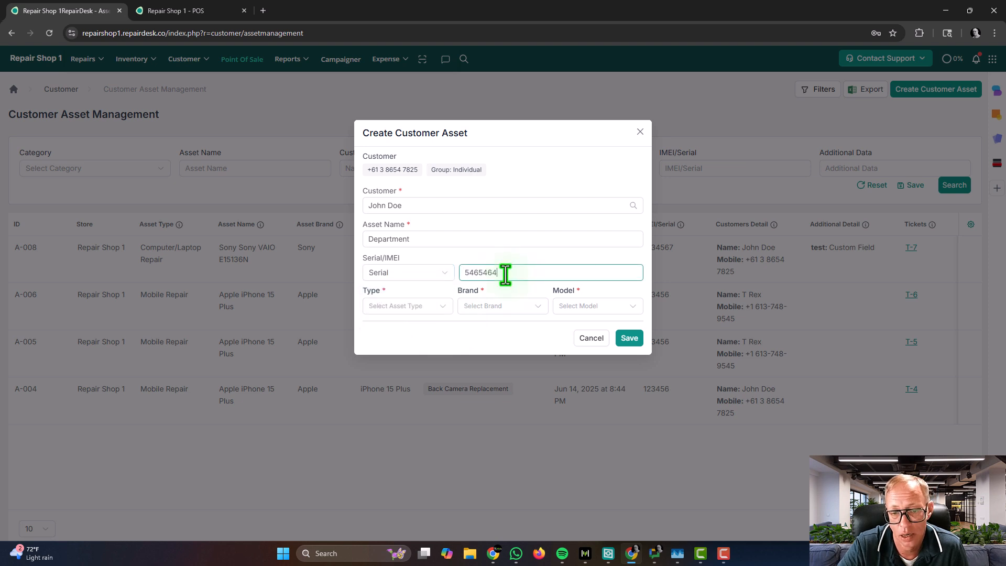
click(418, 305)
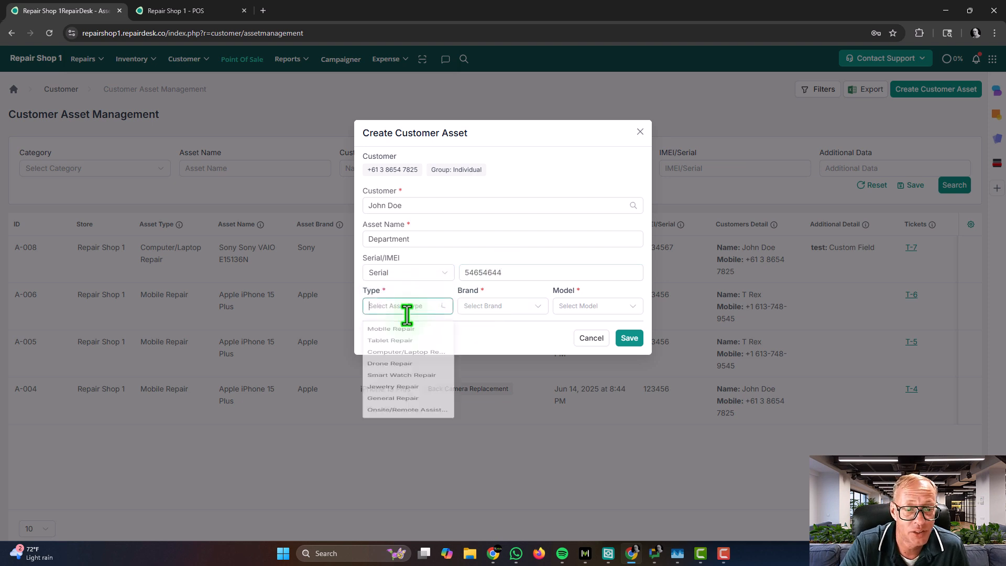
click(411, 334)
click(473, 309)
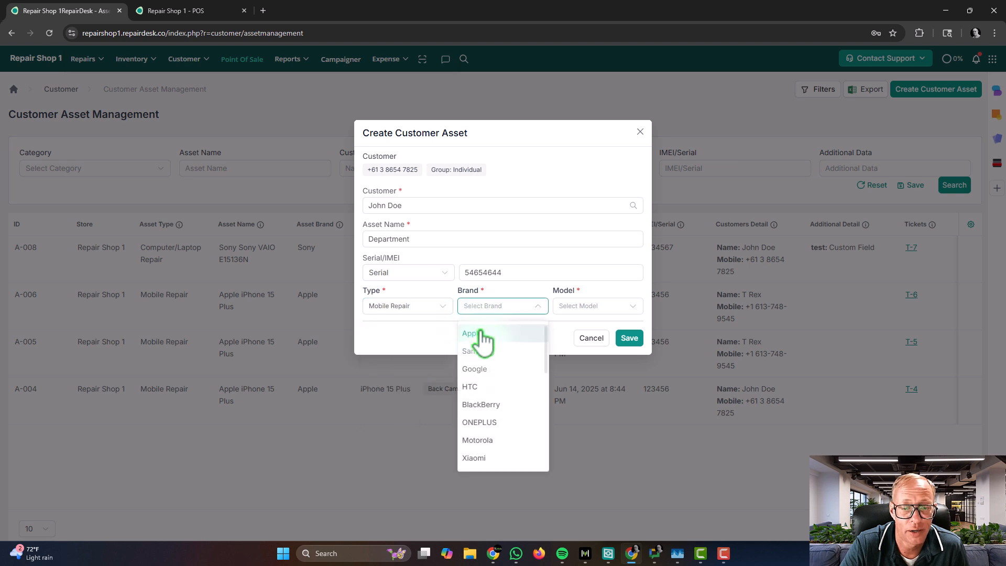
click(478, 334)
click(588, 307)
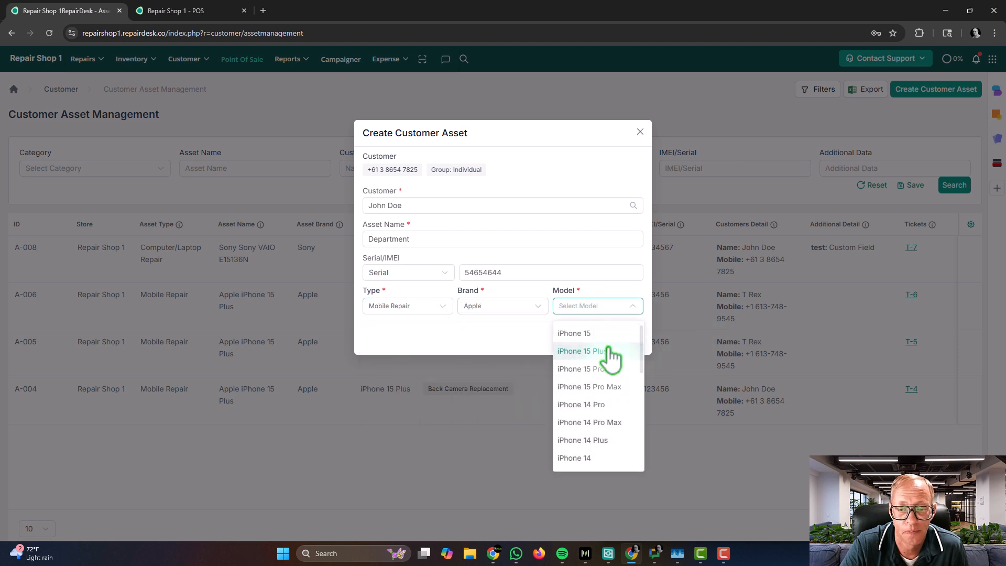
click(607, 352)
click(629, 346)
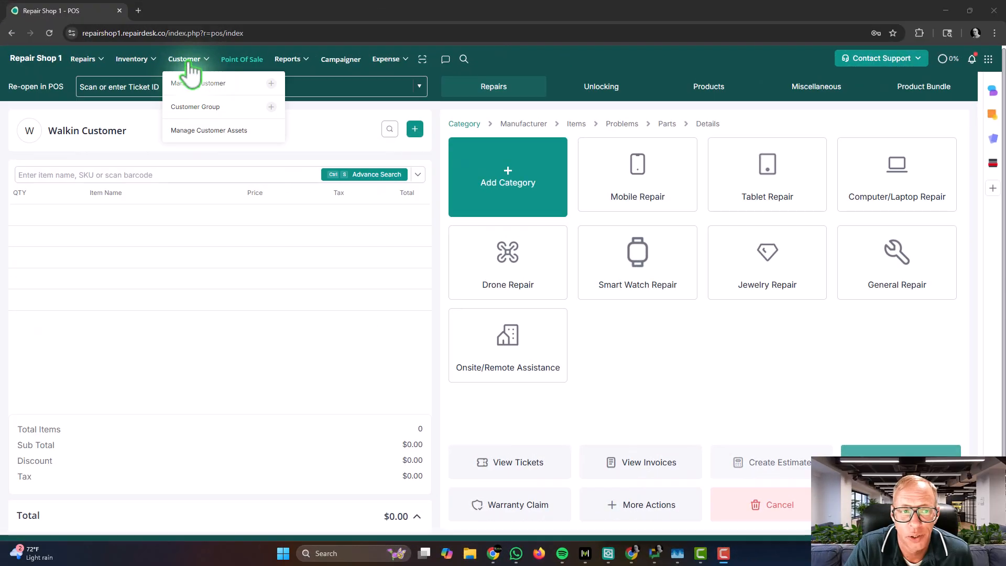
Step: Open the Manage Customers list from the Customer menu
click(198, 84)
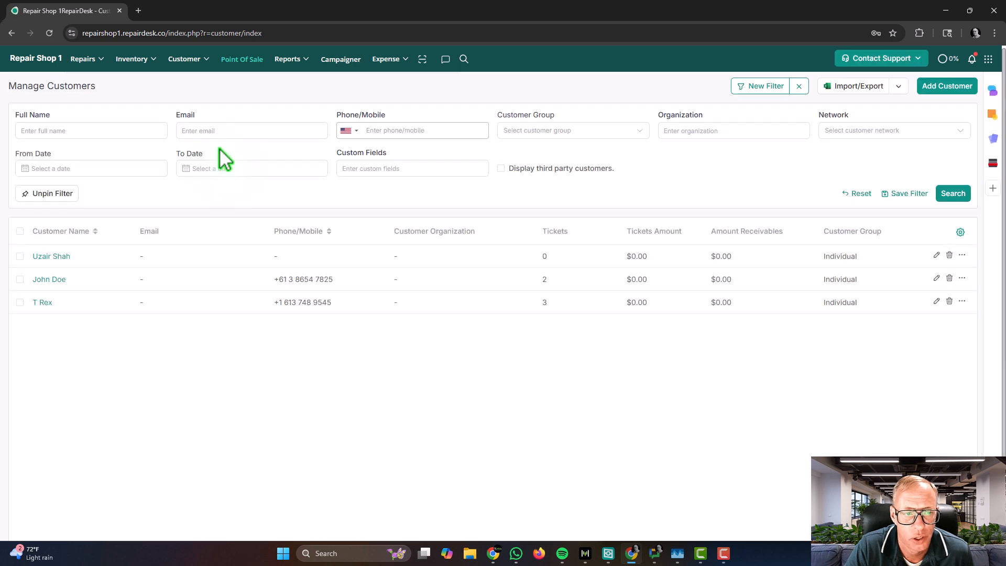
Step: Open Customer #2's record, list their assets A-014 to A-009, and enter serial 123456
click(42, 279)
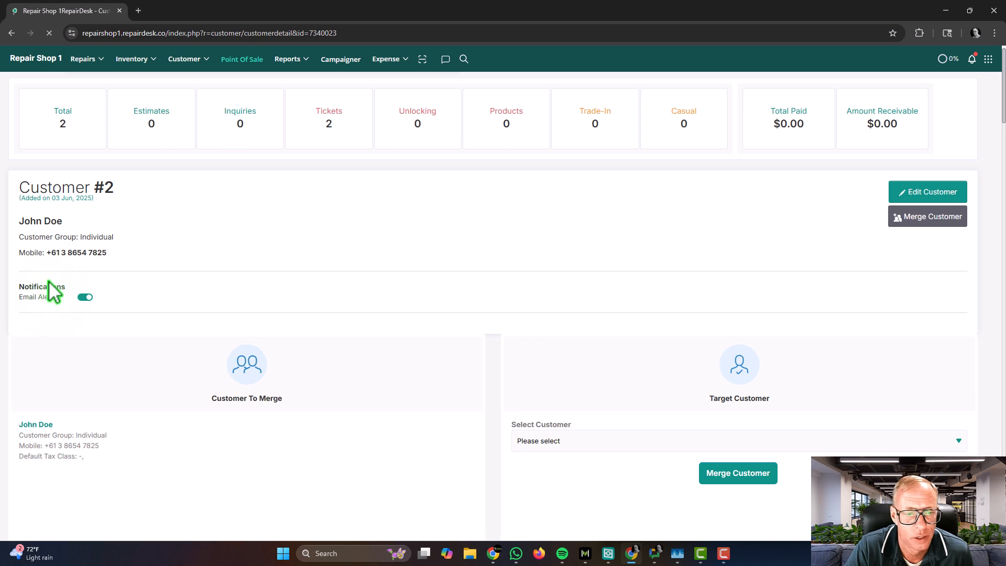
scroll(335, 314, down, 2)
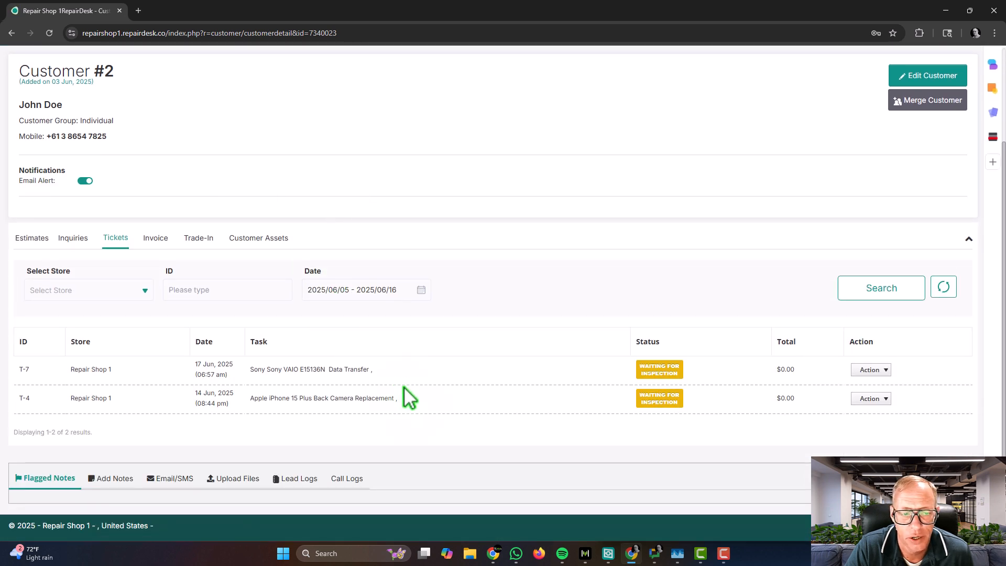
click(259, 240)
scroll(264, 314, down, 1)
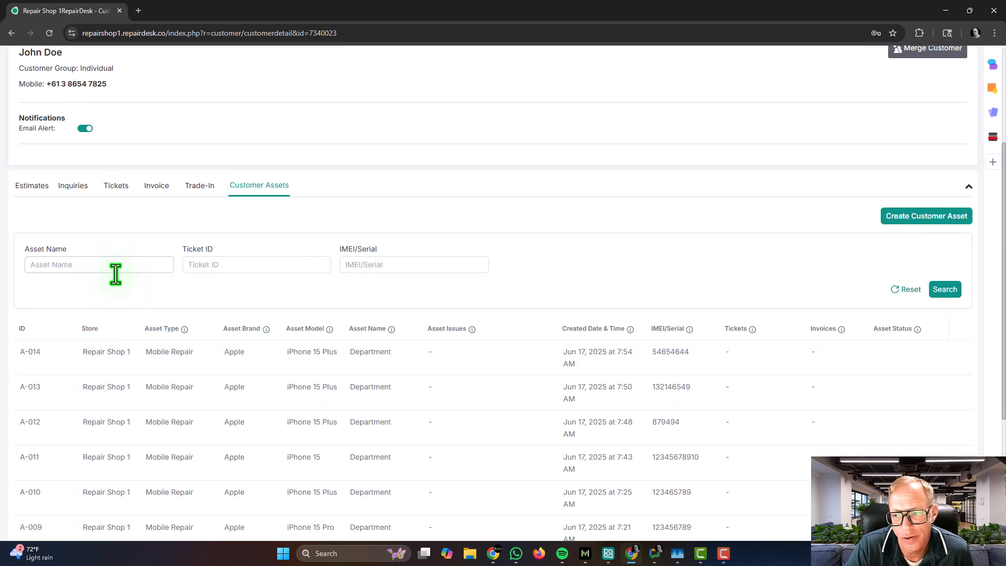
click(446, 265)
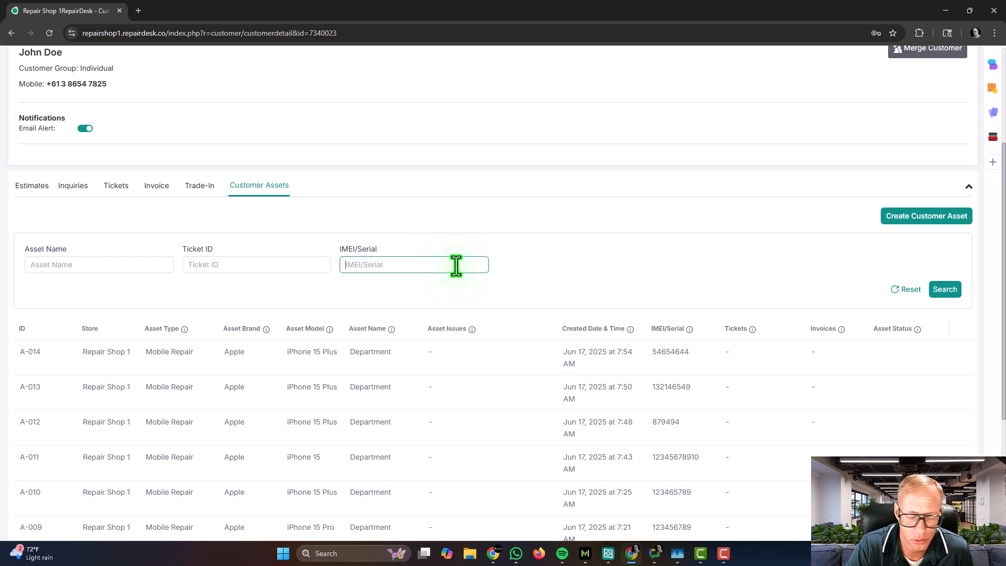
text(123456)
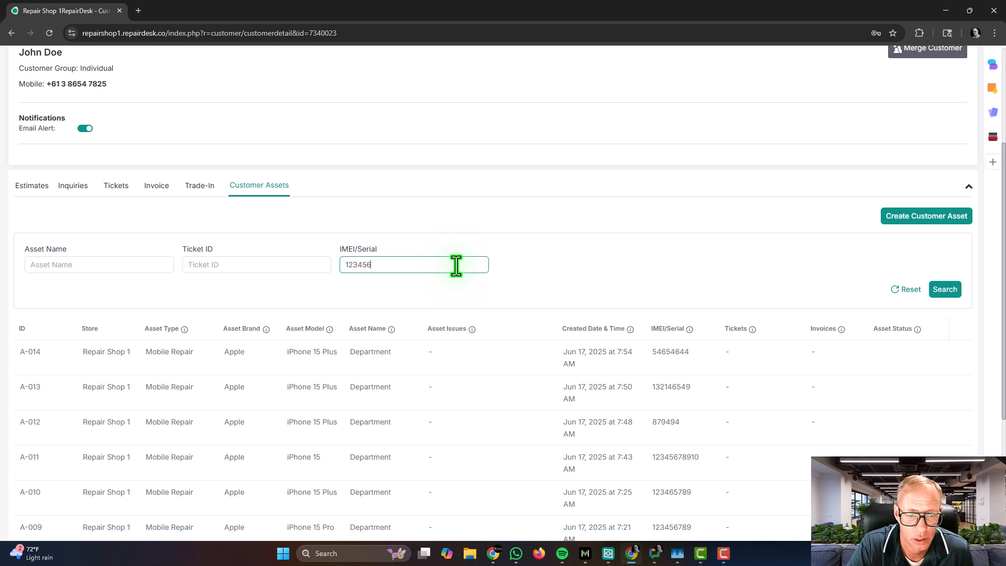
Step: Search this customer's assets by serial 123456, then clear the serial filter
click(944, 291)
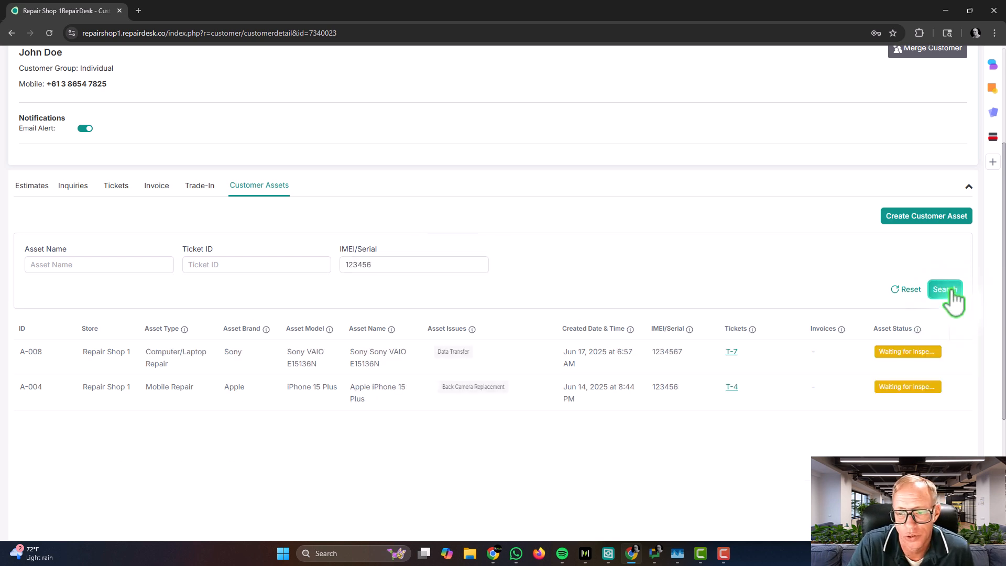
double_click(408, 265)
key(BackSpace)
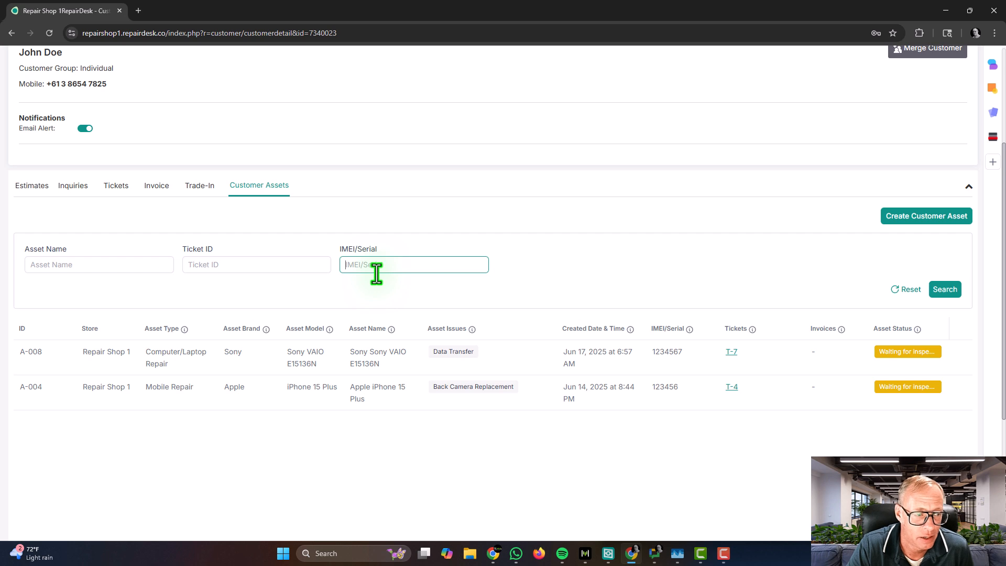
Step: Open the Create Customer Asset form and close it without saving
click(899, 221)
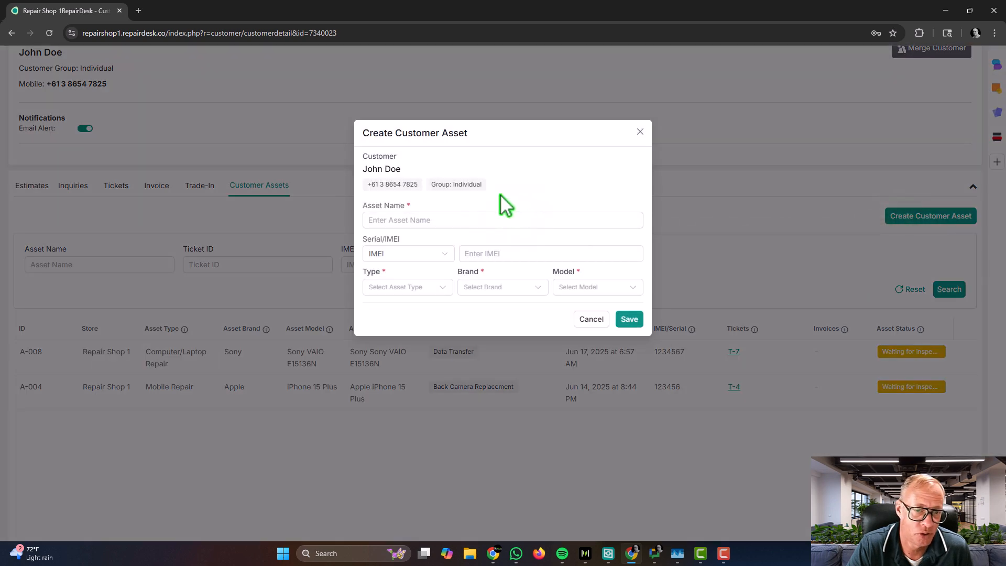
click(481, 219)
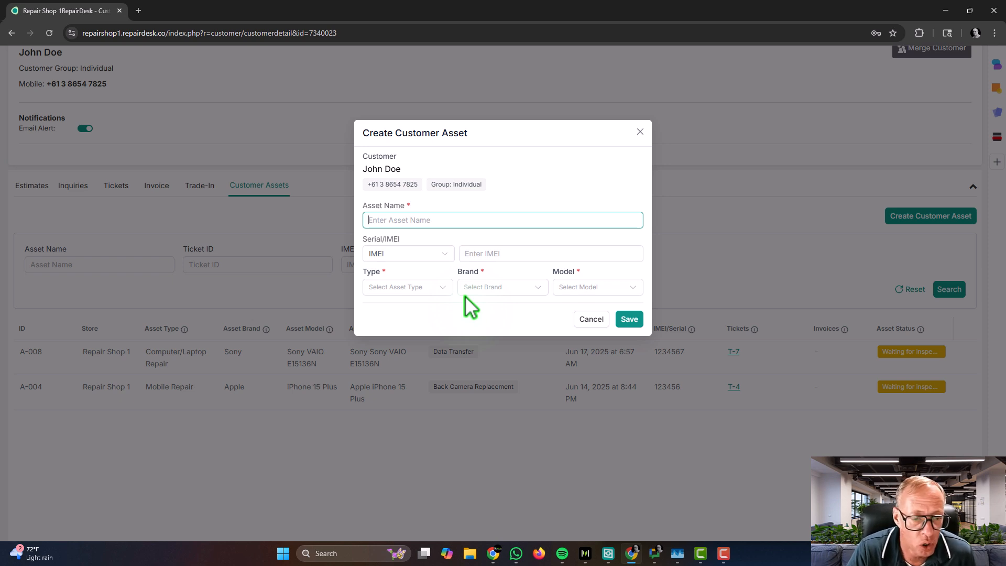
click(640, 133)
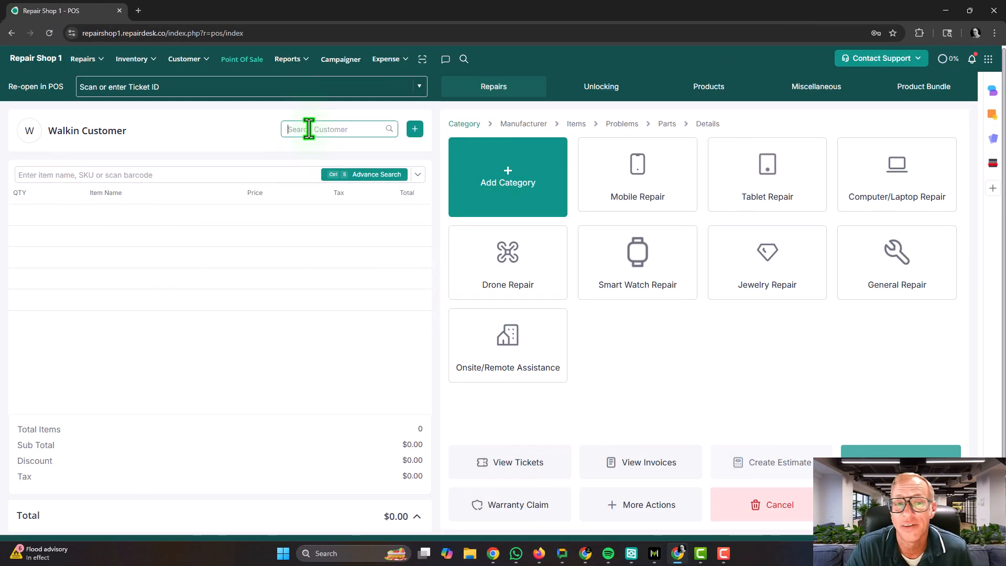
Step: Attach the searched customer to the sale and list their customer assets
text(john)
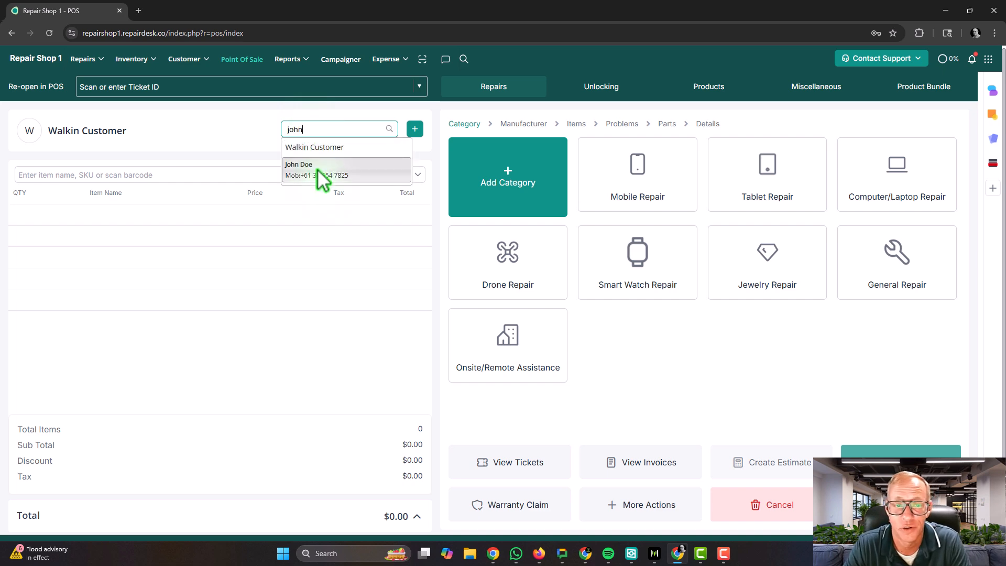
click(316, 168)
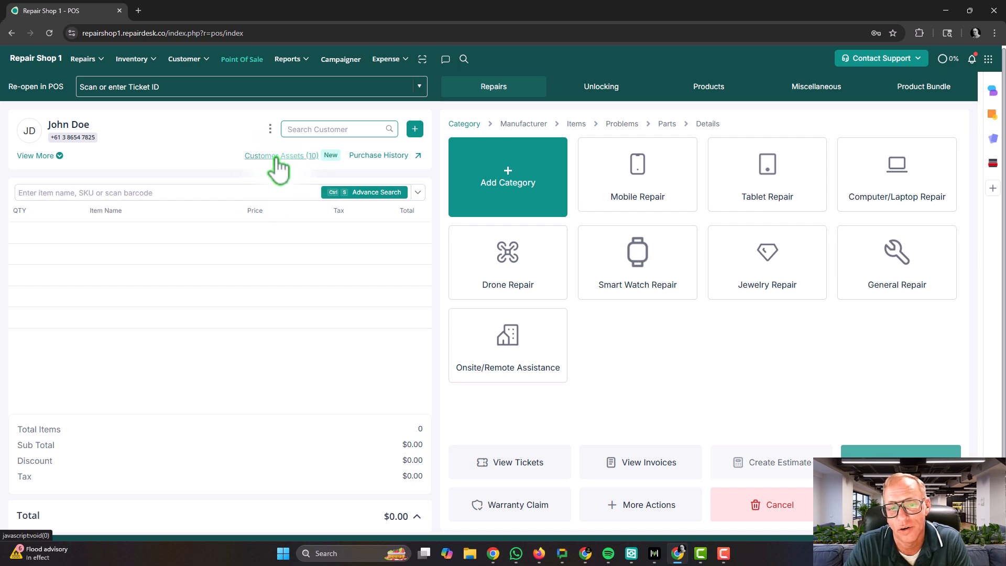
click(283, 160)
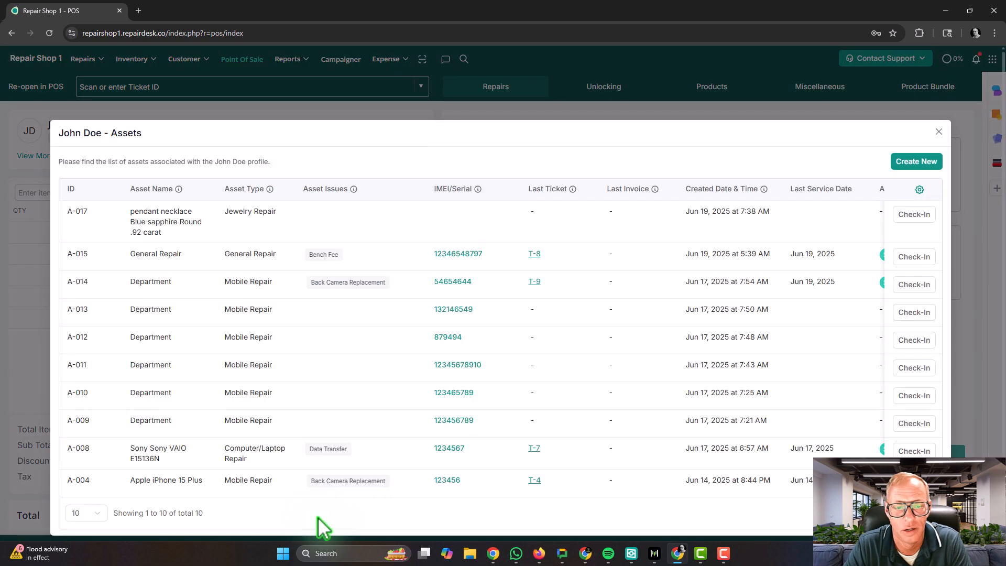
scroll(377, 467, down, 1)
scroll(604, 464, up, 1)
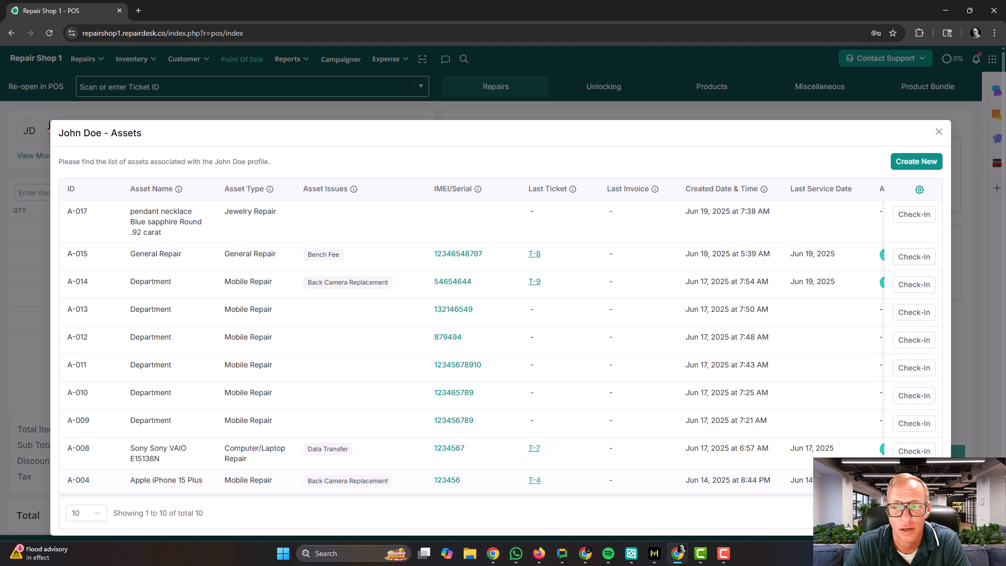
Step: Dismiss a Create New asset form, then check in asset A-014, the iPhone 15 Plus
click(910, 164)
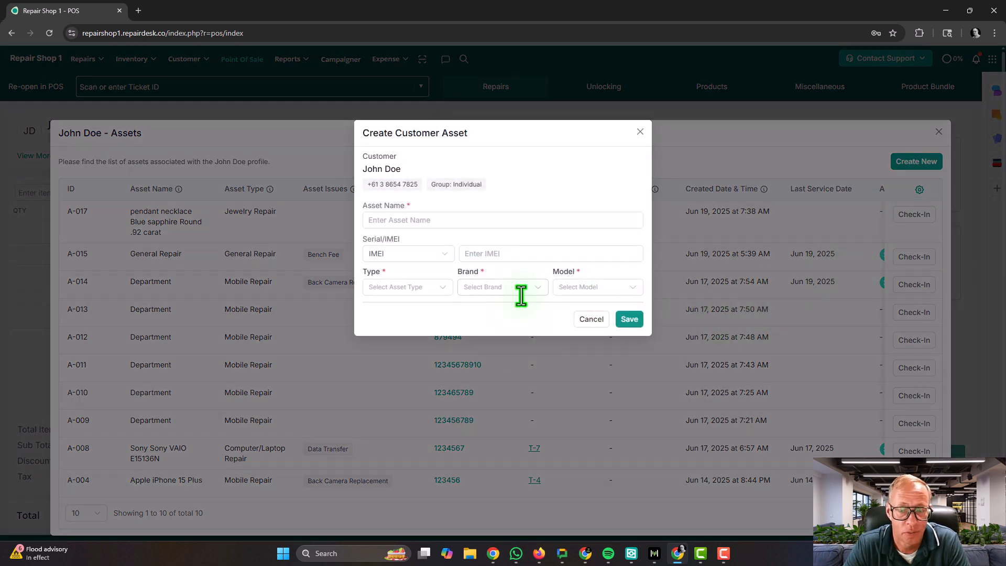
click(640, 133)
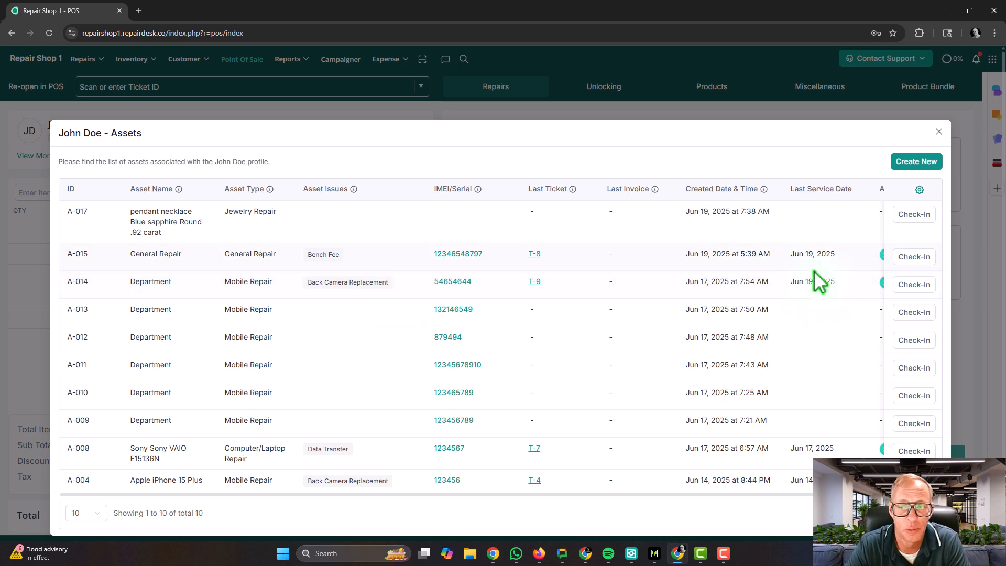
click(913, 288)
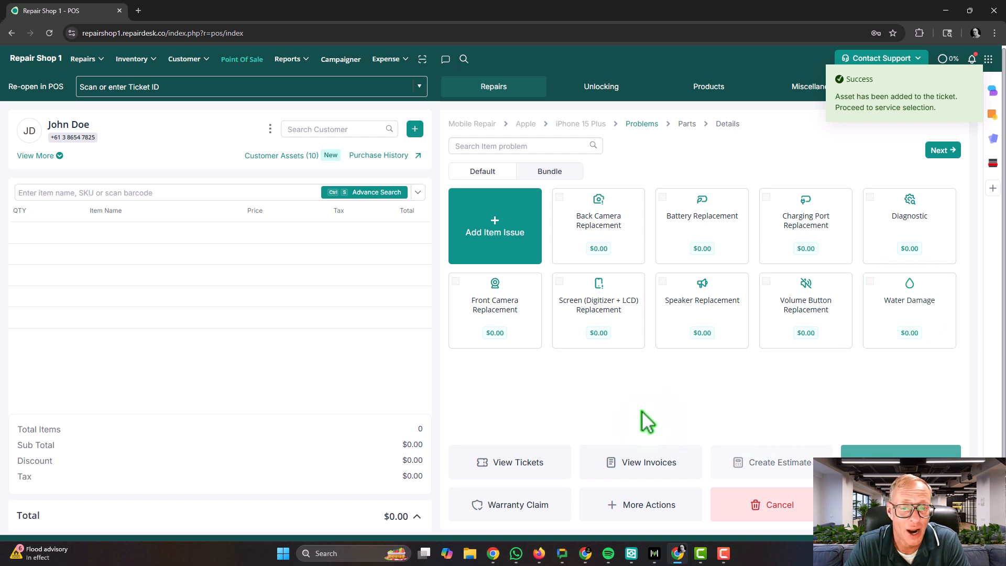
Step: Add Battery Replacement as the problem and the iWatch 1 38mm LCD part
click(663, 199)
click(947, 151)
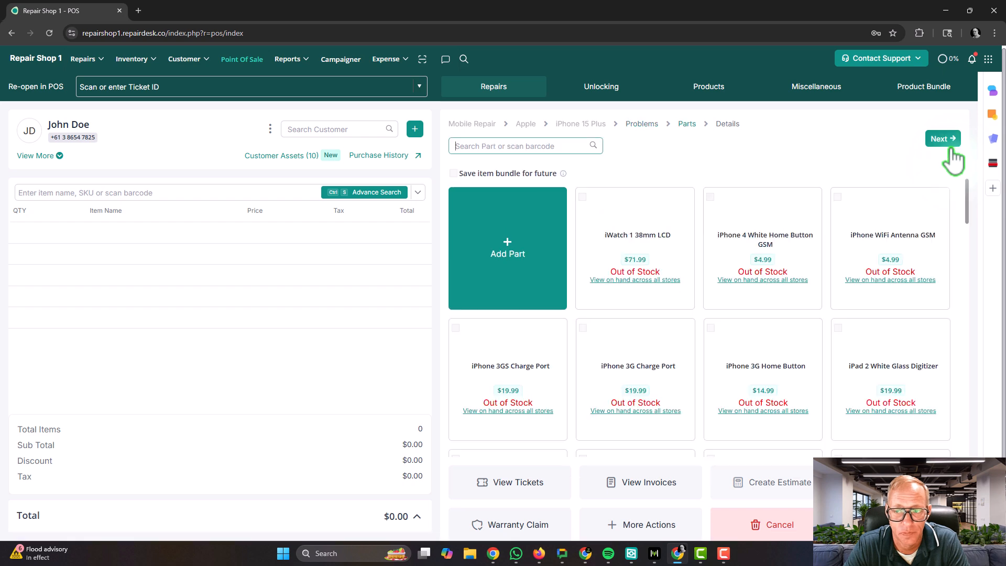
click(582, 198)
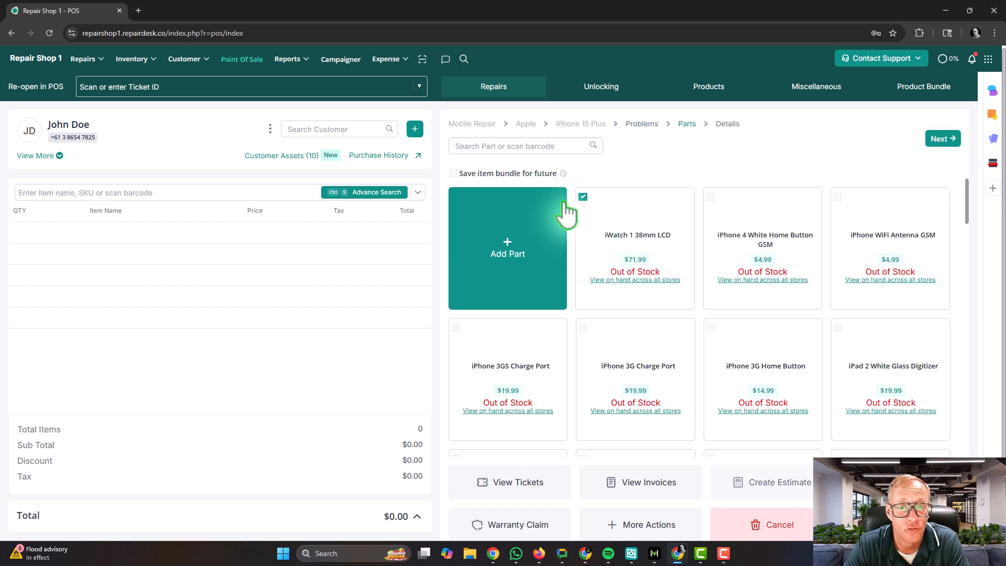
click(941, 140)
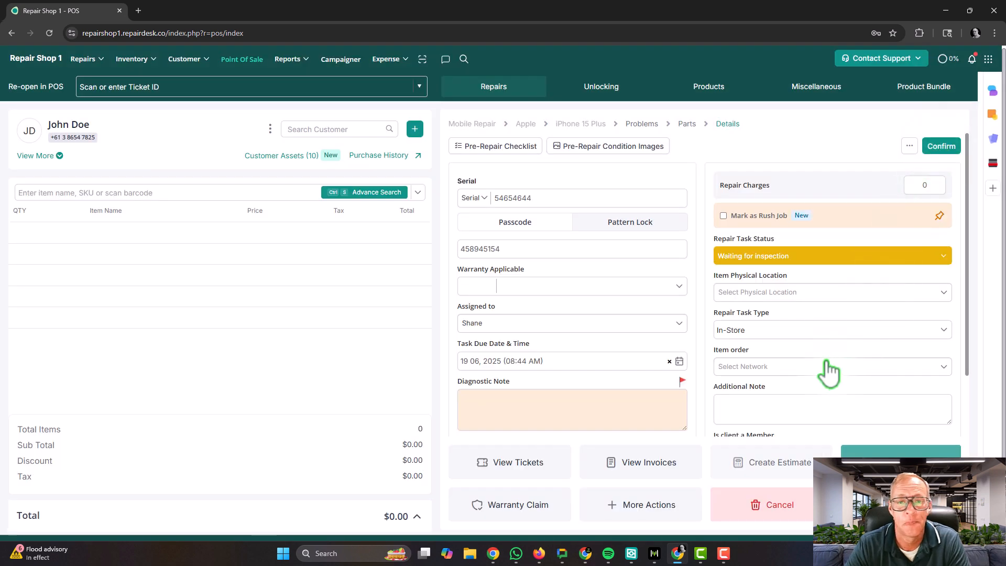
Step: Check the repair details' serial 54654644 and passcode, then reopen the customer's assets
drag(488, 200, 533, 201)
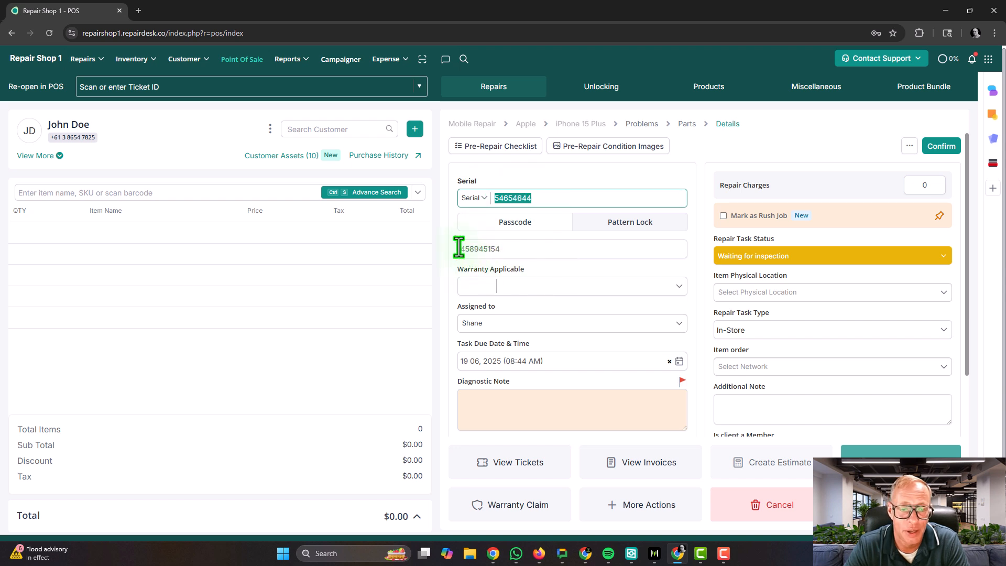
drag(459, 247, 515, 248)
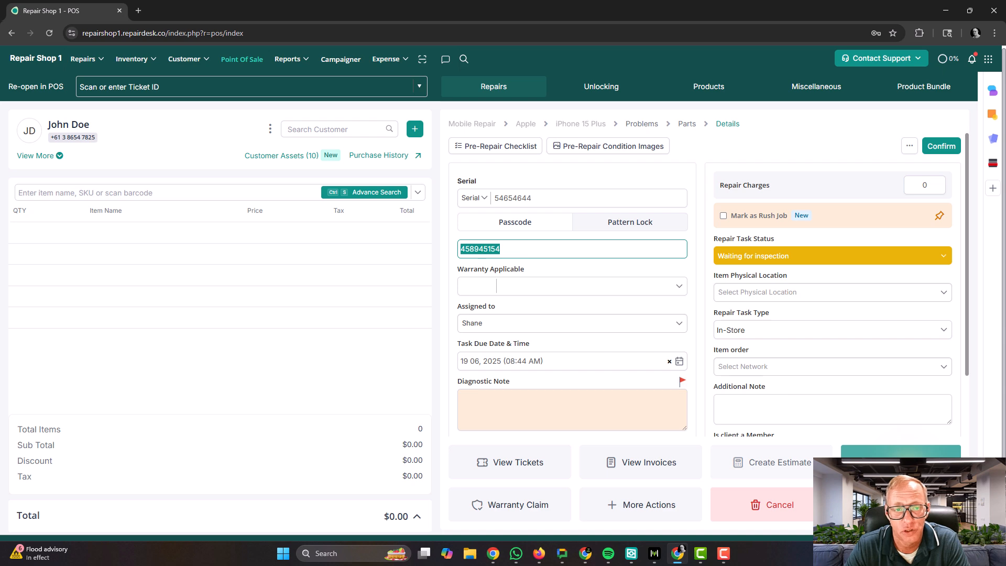
click(283, 156)
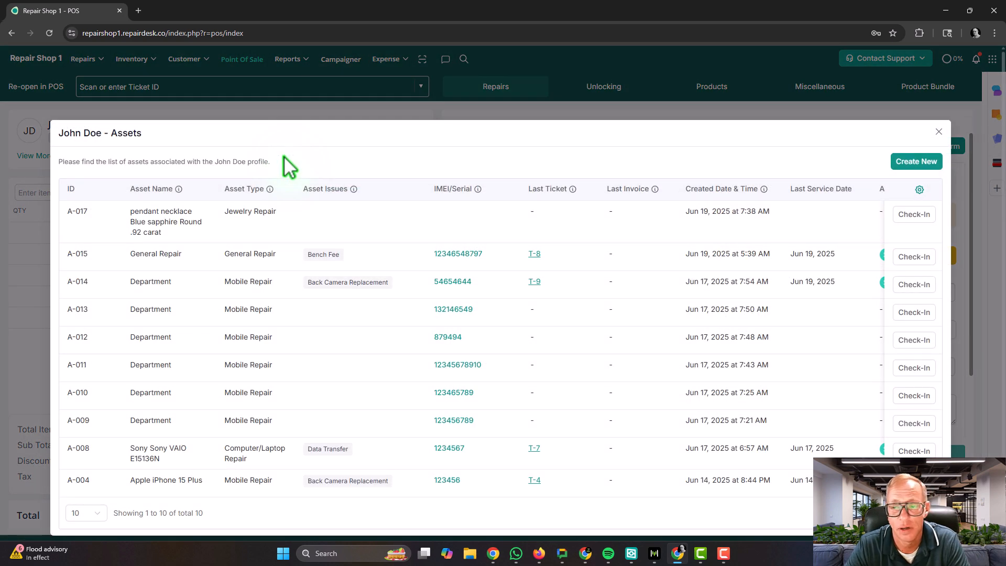
click(920, 161)
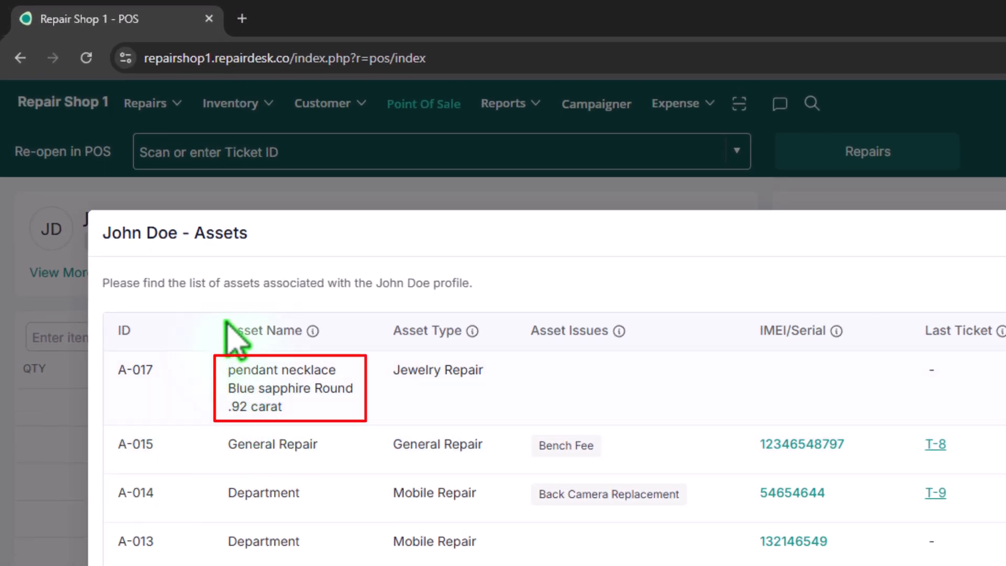
drag(226, 367, 373, 412)
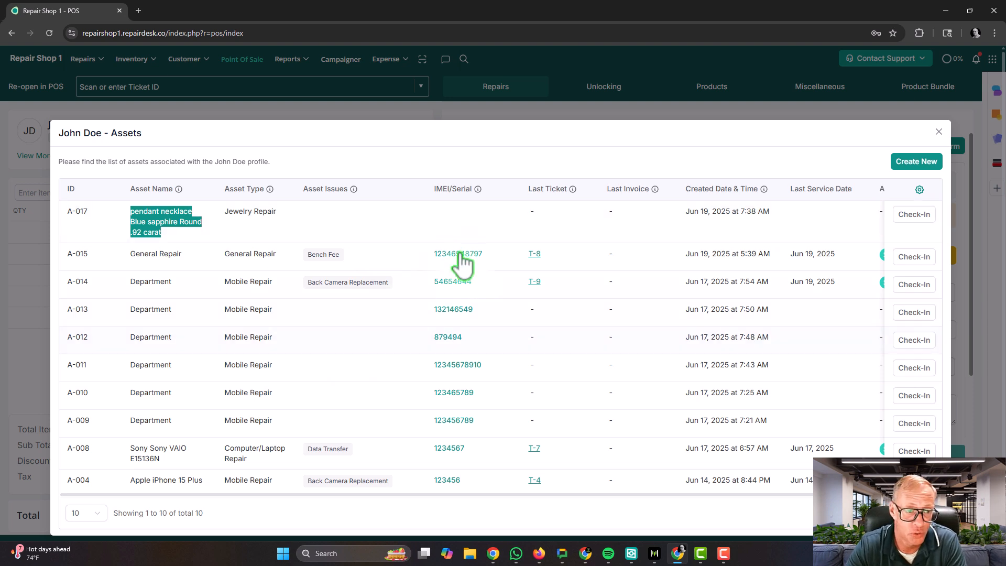
Step: Check in pendant necklace A-017 for an Additional Size repair and review its details form
click(914, 215)
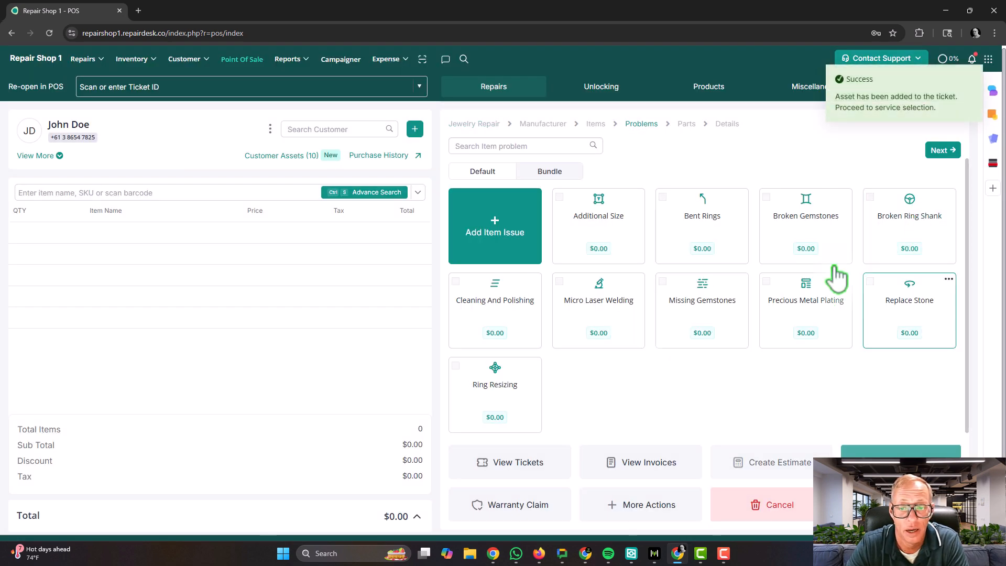
click(579, 246)
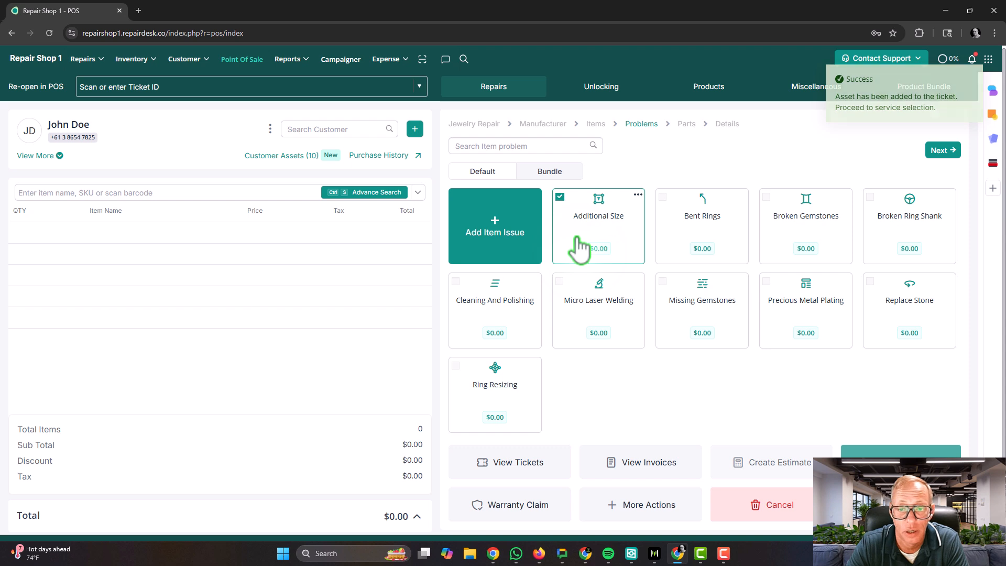
click(942, 151)
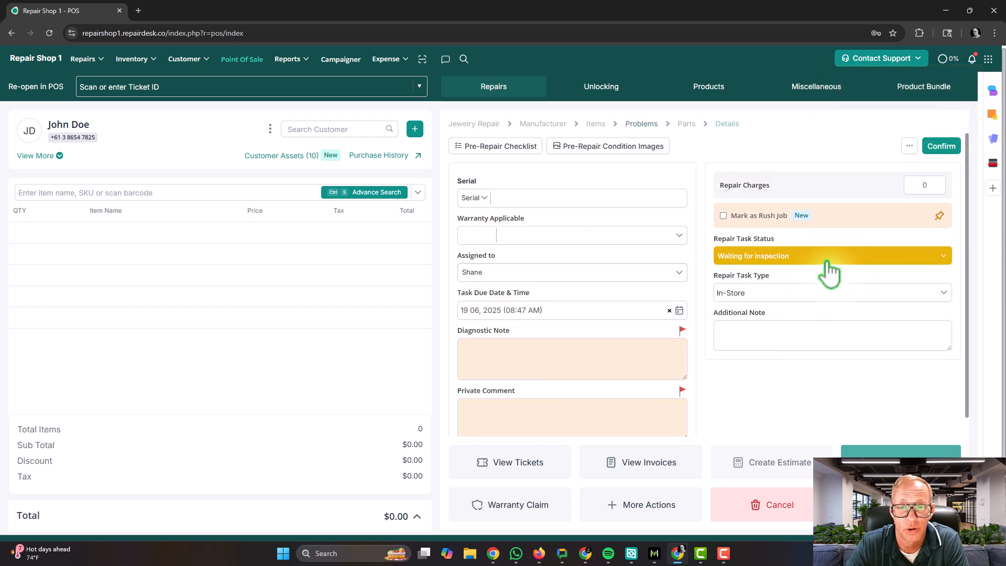
scroll(827, 334, down, 1)
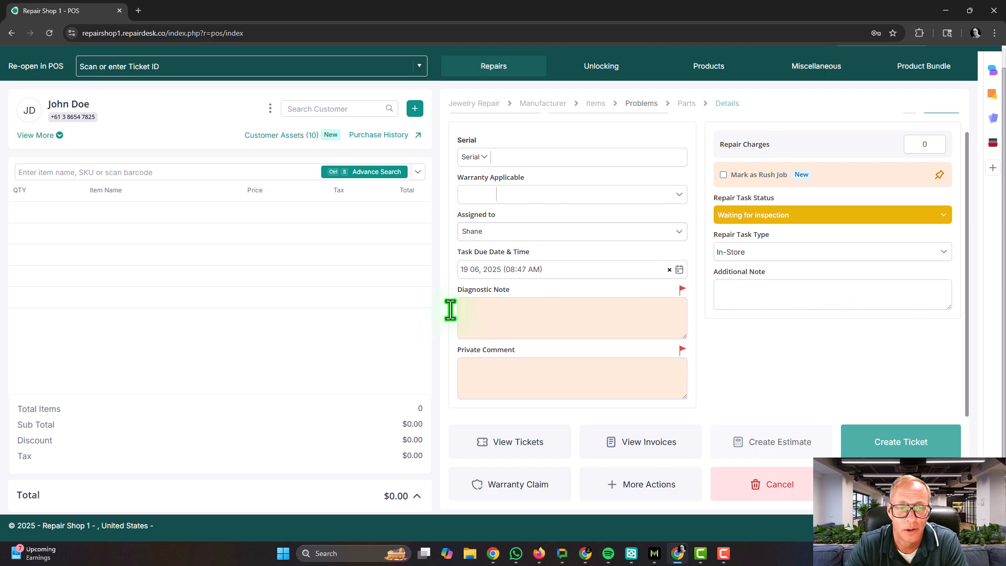
scroll(220, 294, up, 1)
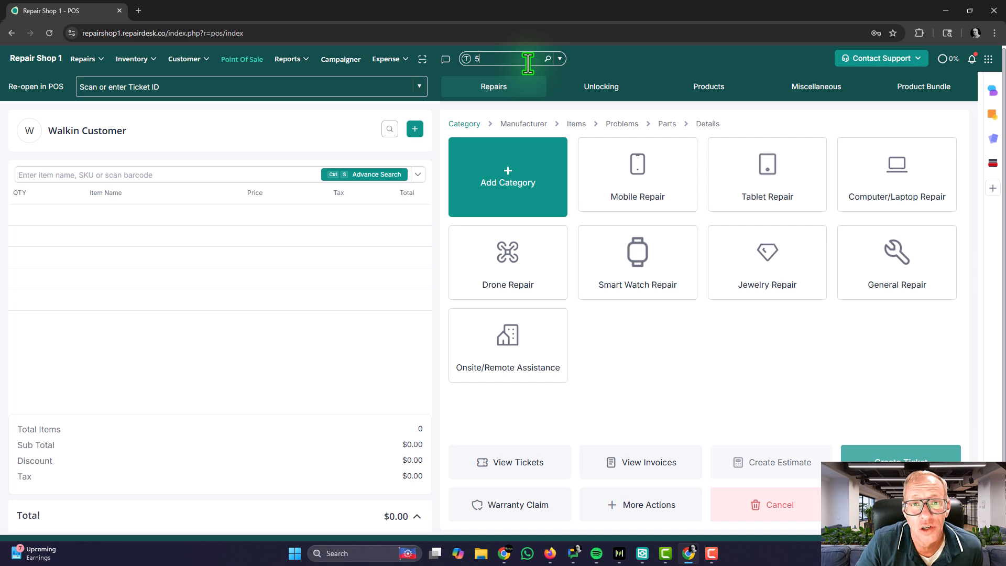
Step: Search tickets for 5 and open T-2, the iPhone 15 Plus Charging Port Replacement
key(Return)
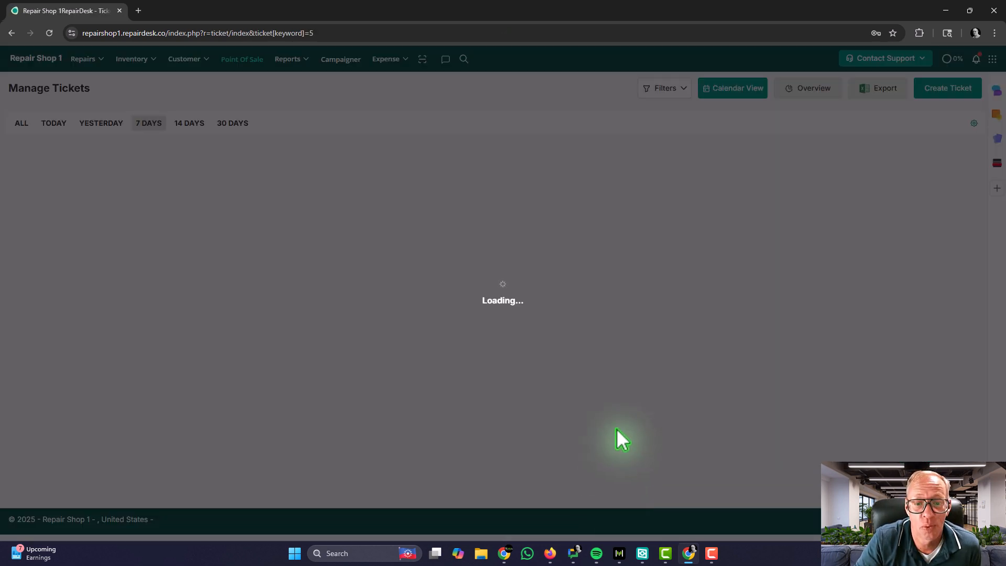
scroll(623, 428, down, 2)
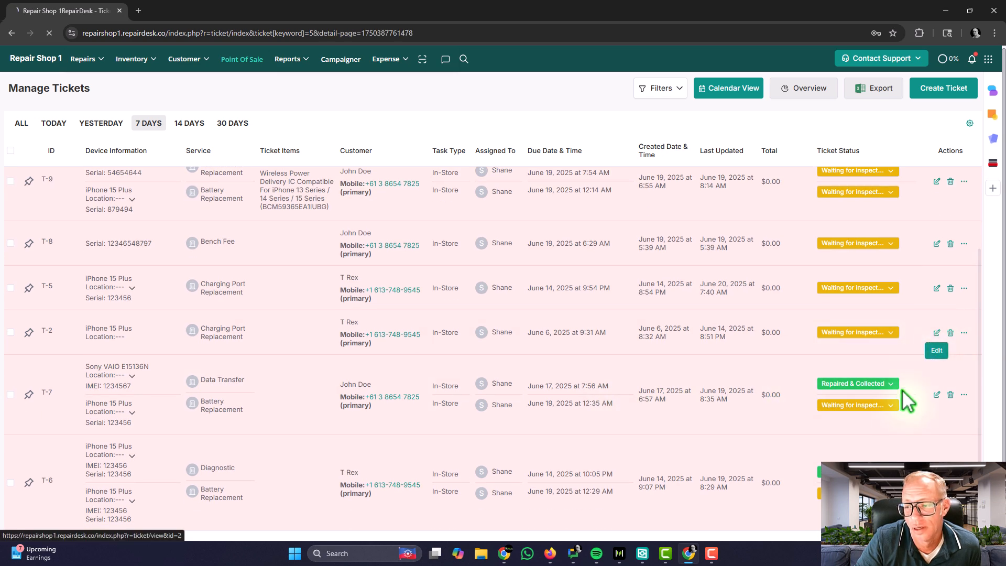
click(878, 411)
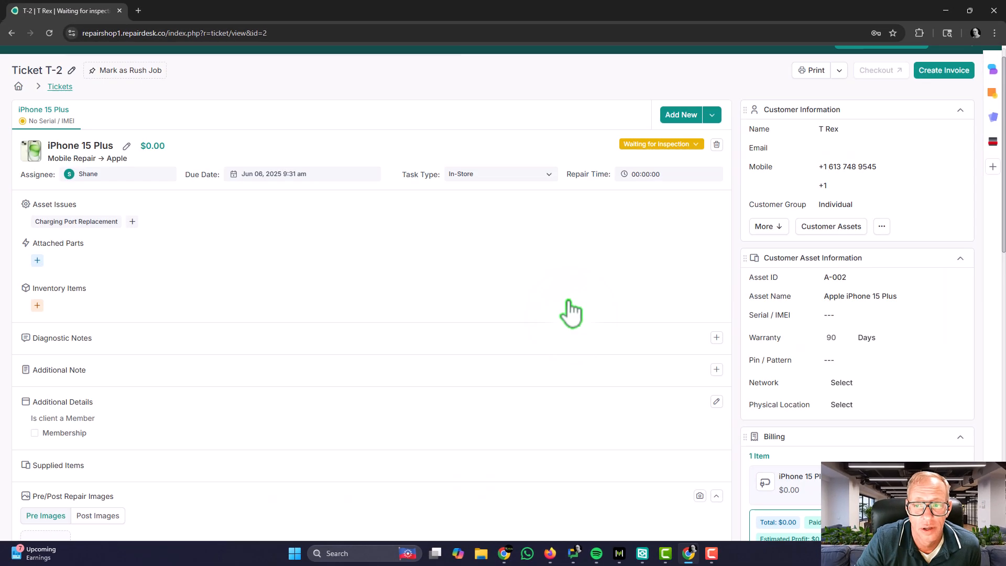
scroll(571, 311, up, 1)
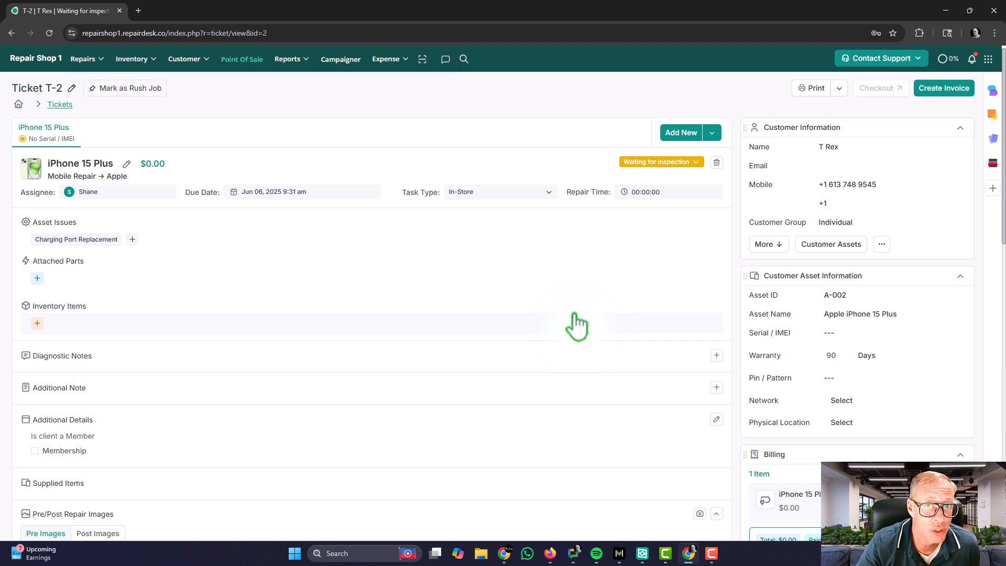
Step: List the customer's five assets, A-016 through A-002, from ticket T-2's Customer Information panel
click(833, 245)
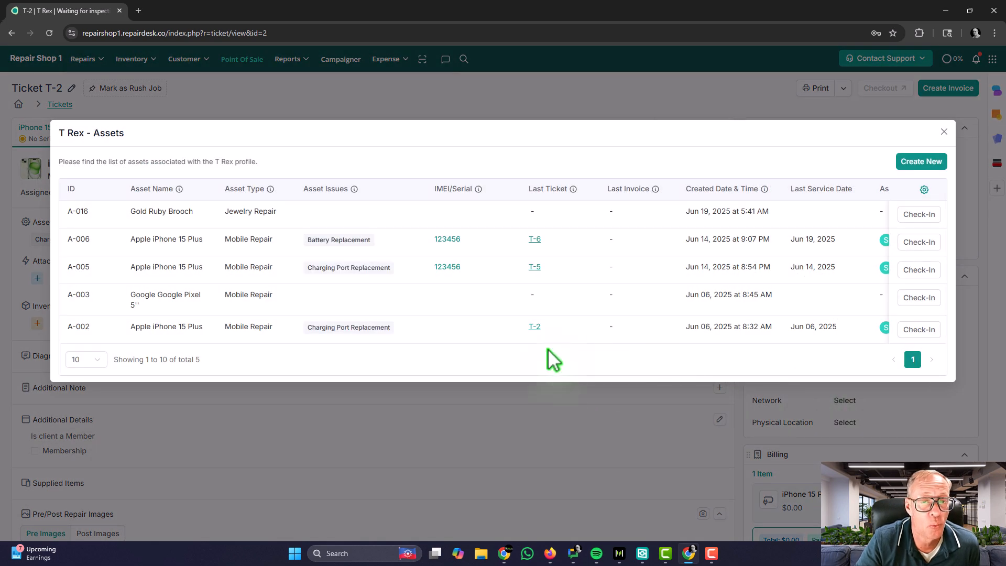